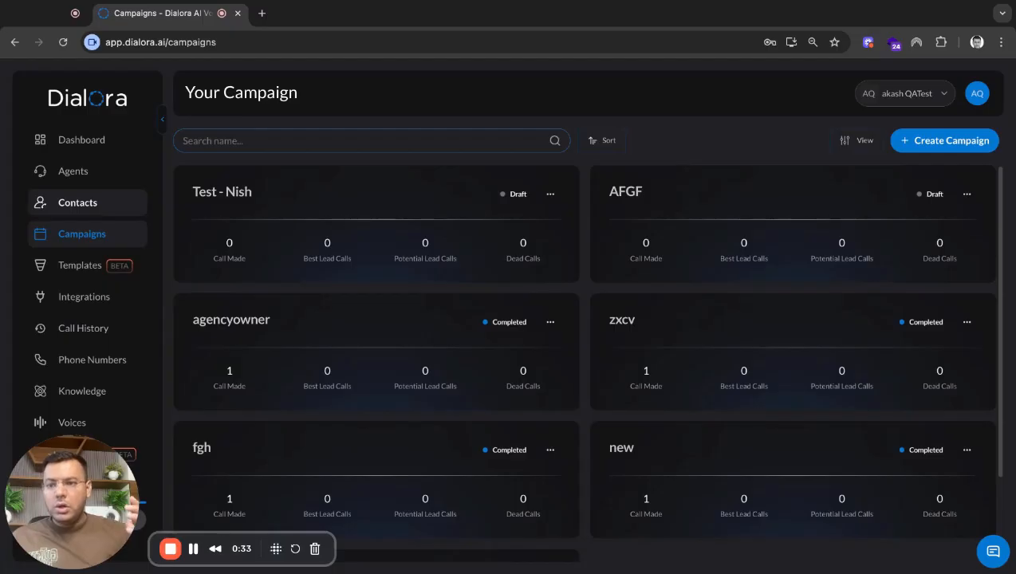
# Create a new contact group named ReminderCall
pyautogui.click(64, 209)
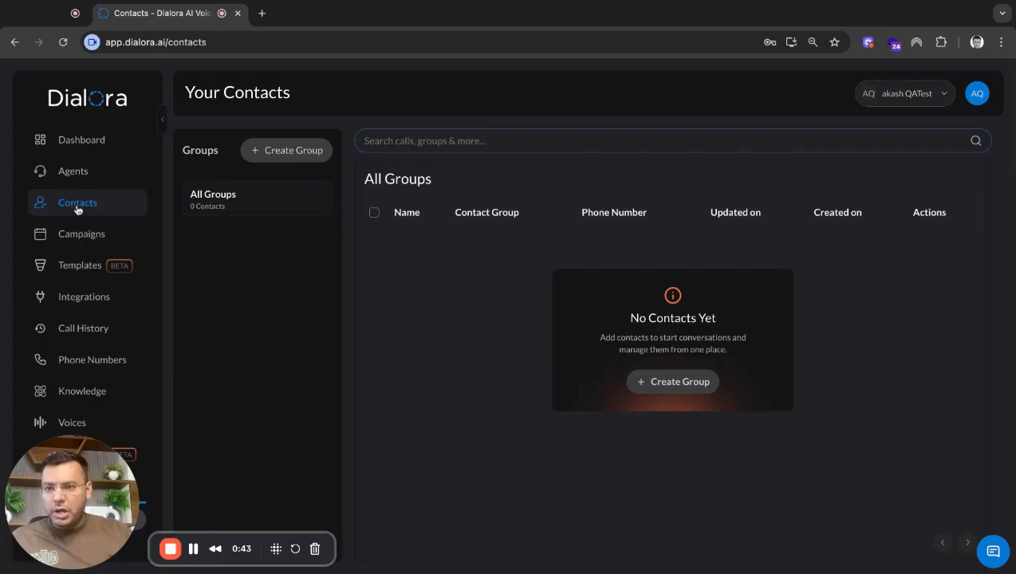
pyautogui.click(287, 151)
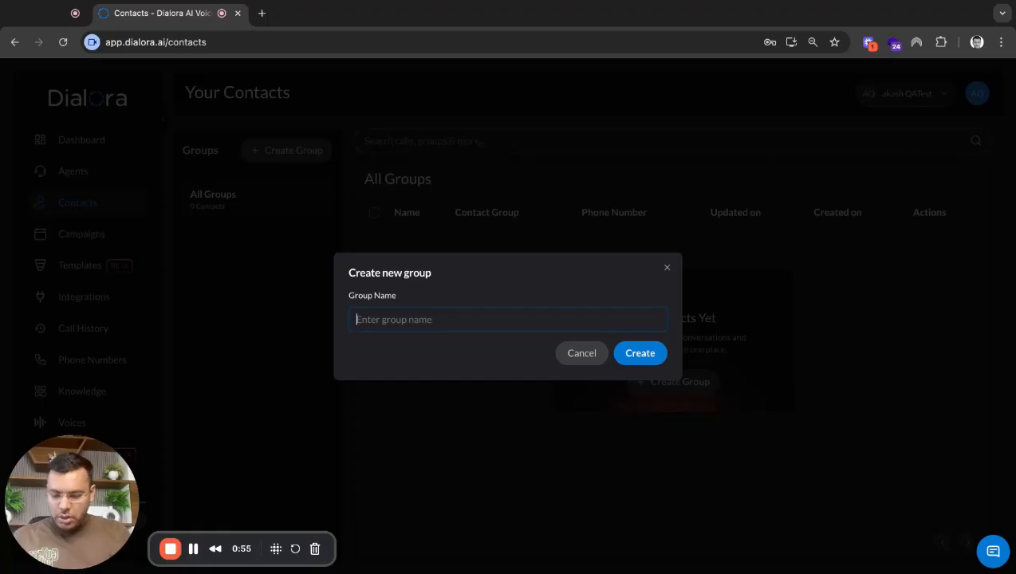
pyautogui.write('Reminder')
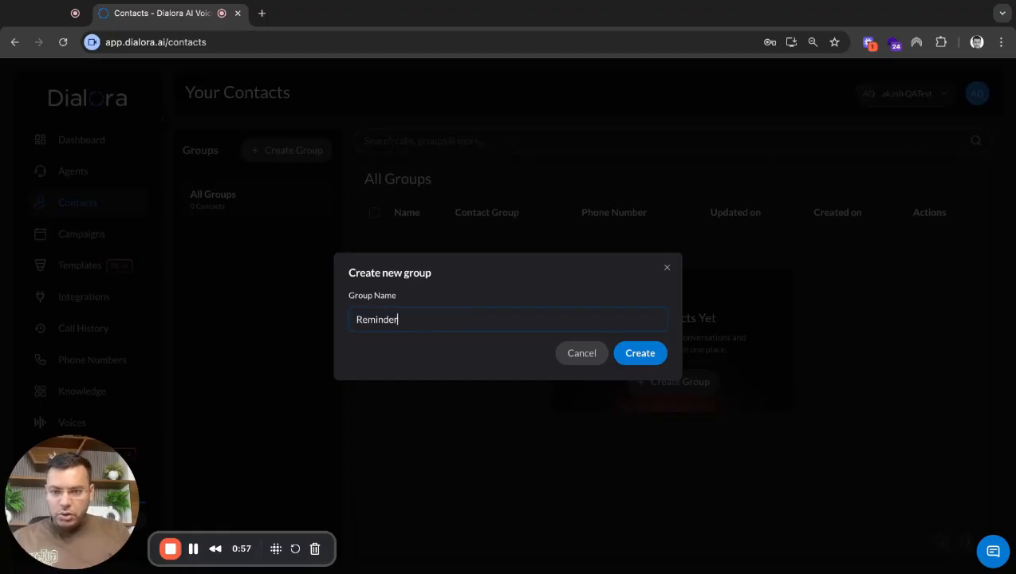
pyautogui.write('Ca')
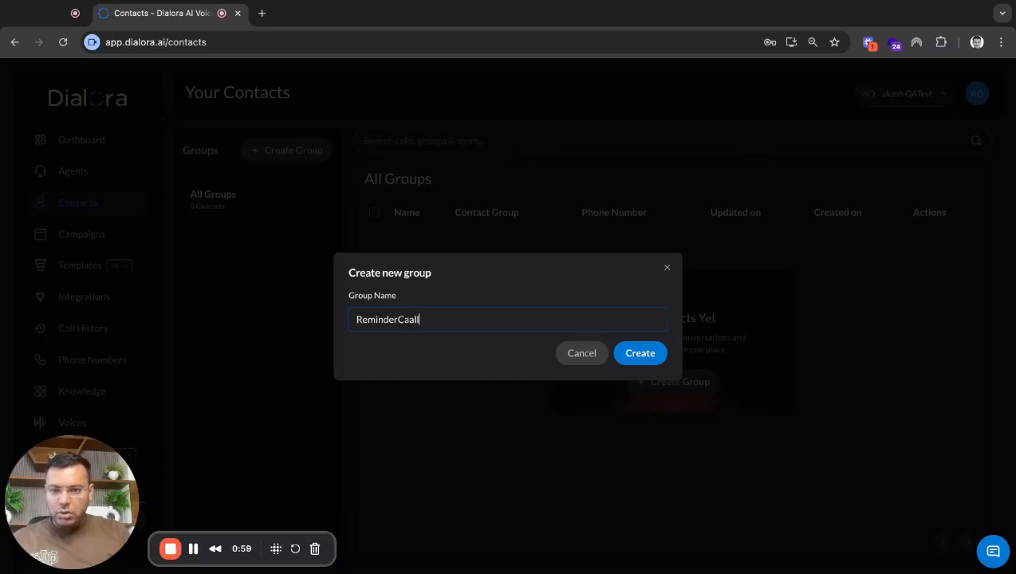
pyautogui.write('ll')
pyautogui.hotkey('ctrl', 'a')
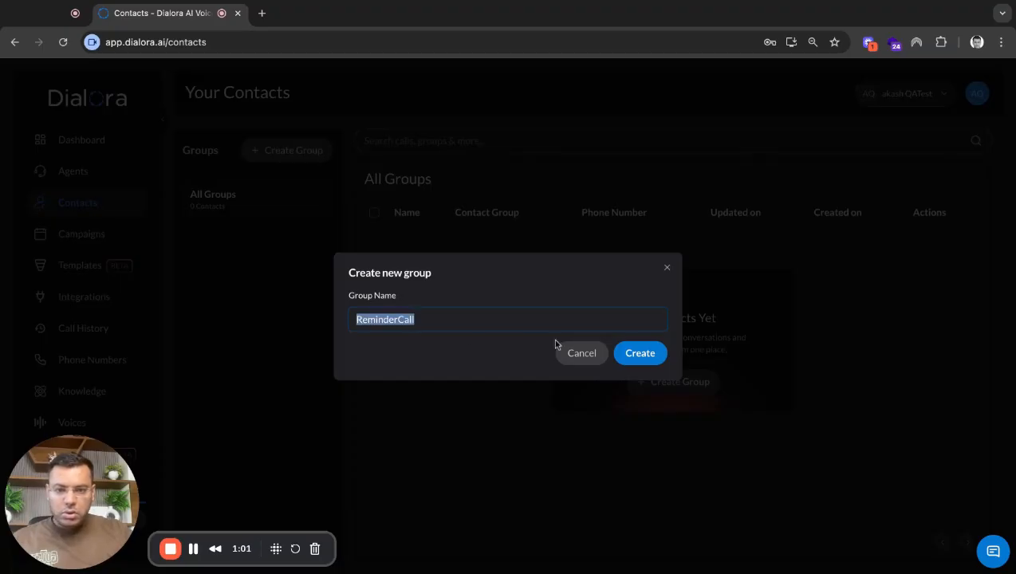
pyautogui.press('BackSpace')
pyautogui.click(642, 356)
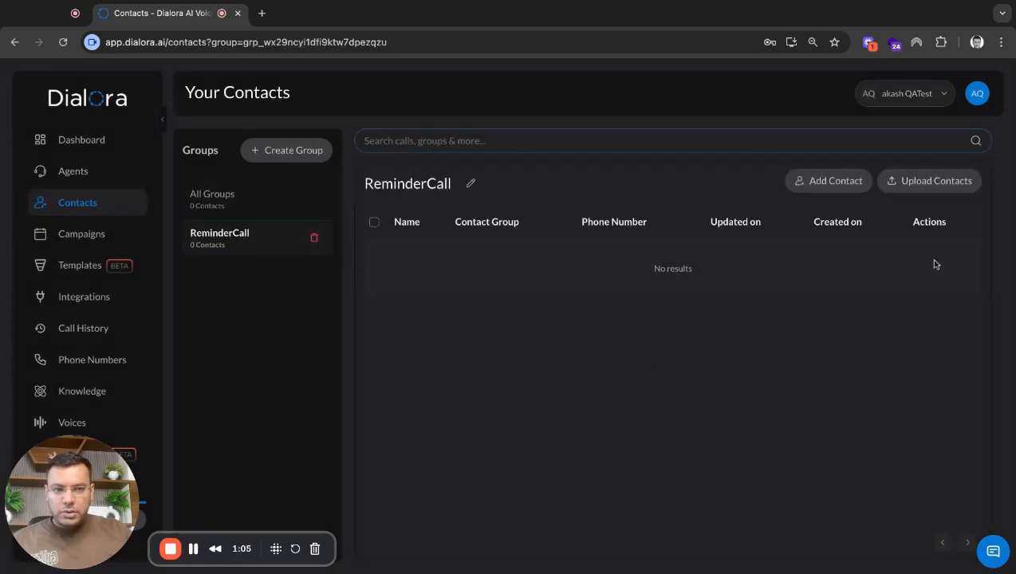
# Confirm contact permission in the ReminderCall group's contact upload and download the sample CSV
pyautogui.click(922, 182)
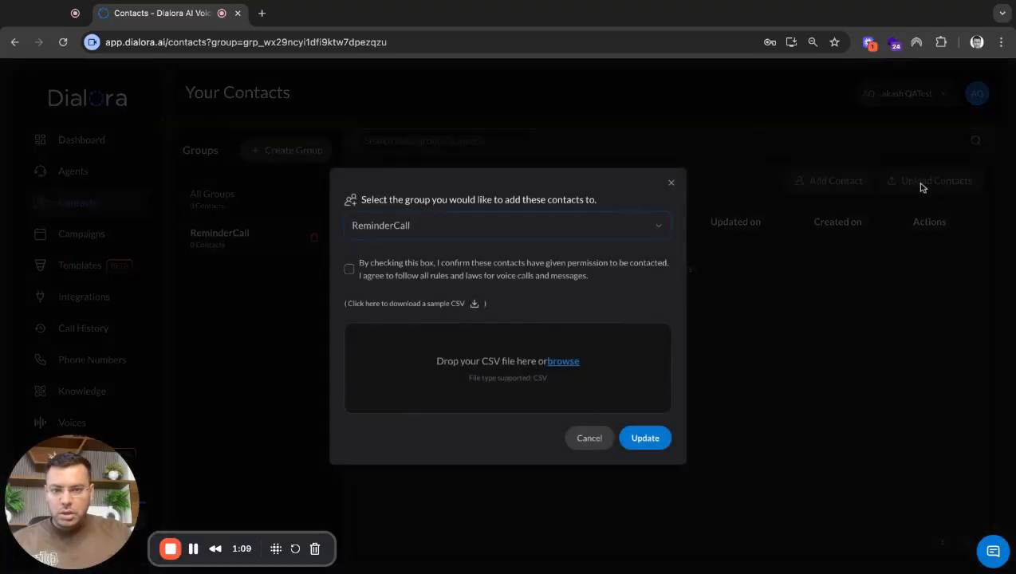
pyautogui.click(349, 270)
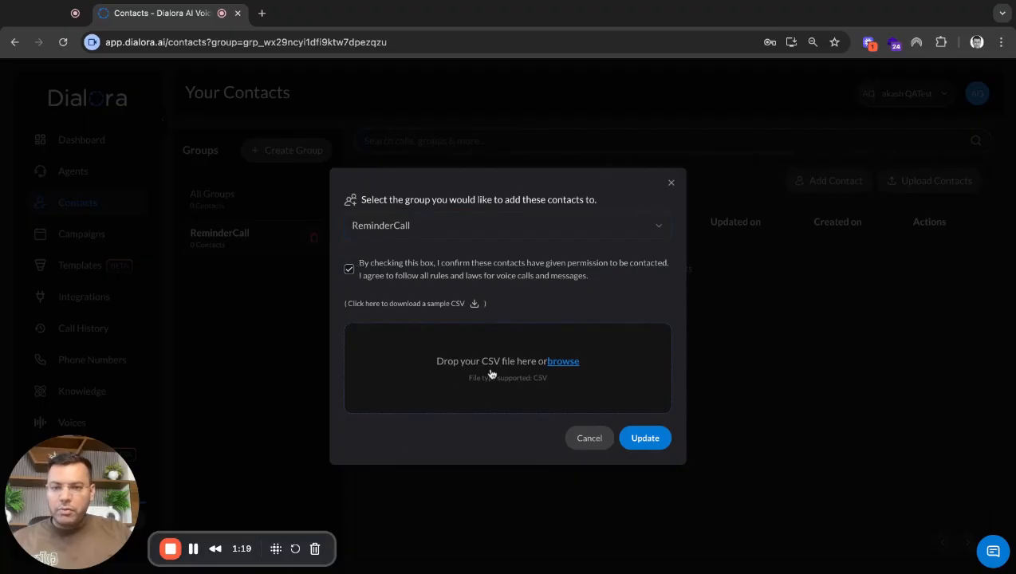
pyautogui.click(474, 305)
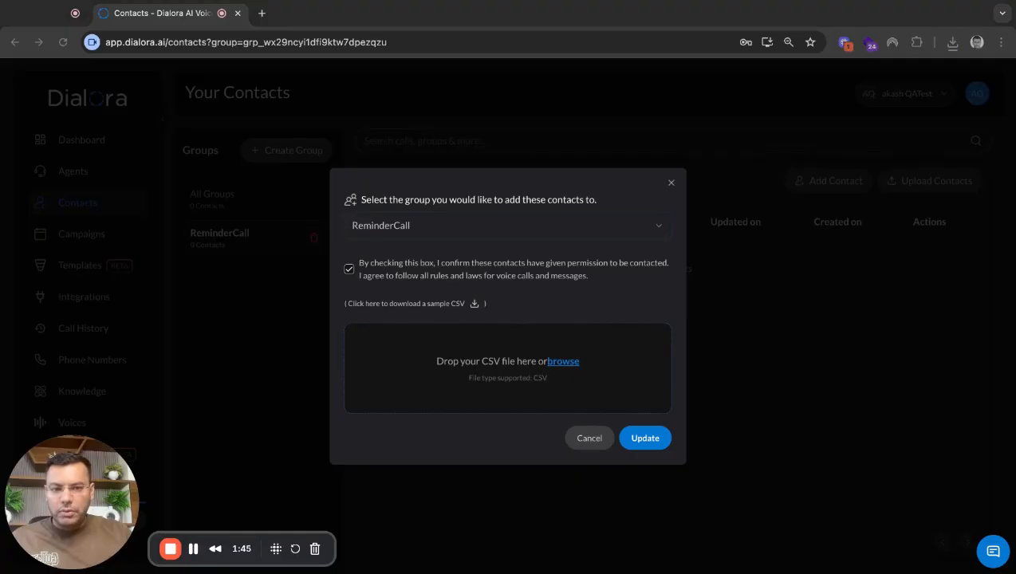
# Select ReminderCall.csv as the contact file and import it into the ReminderCall group
pyautogui.press('Return')
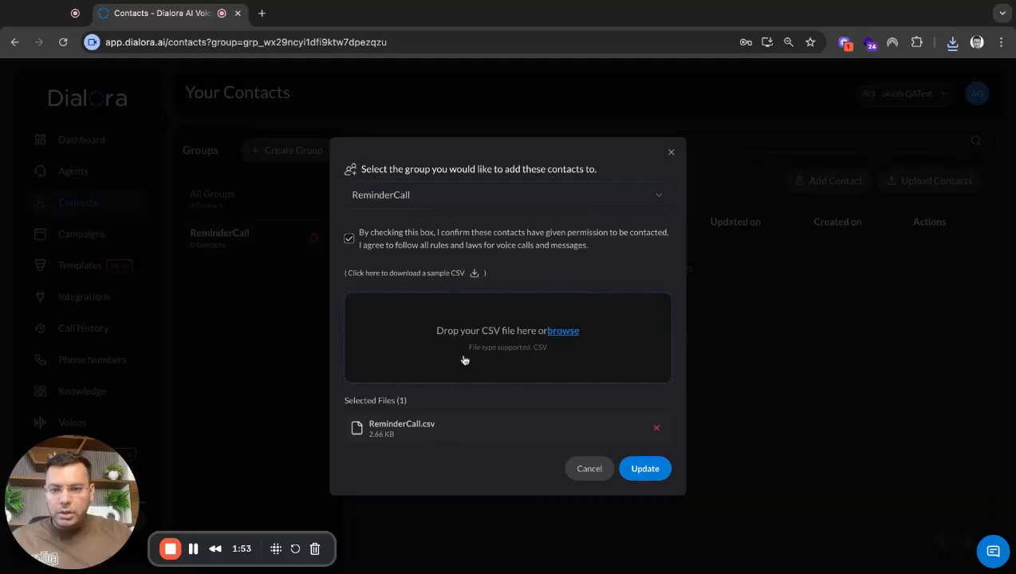
pyautogui.moveTo(368, 424); pyautogui.dragTo(436, 425)
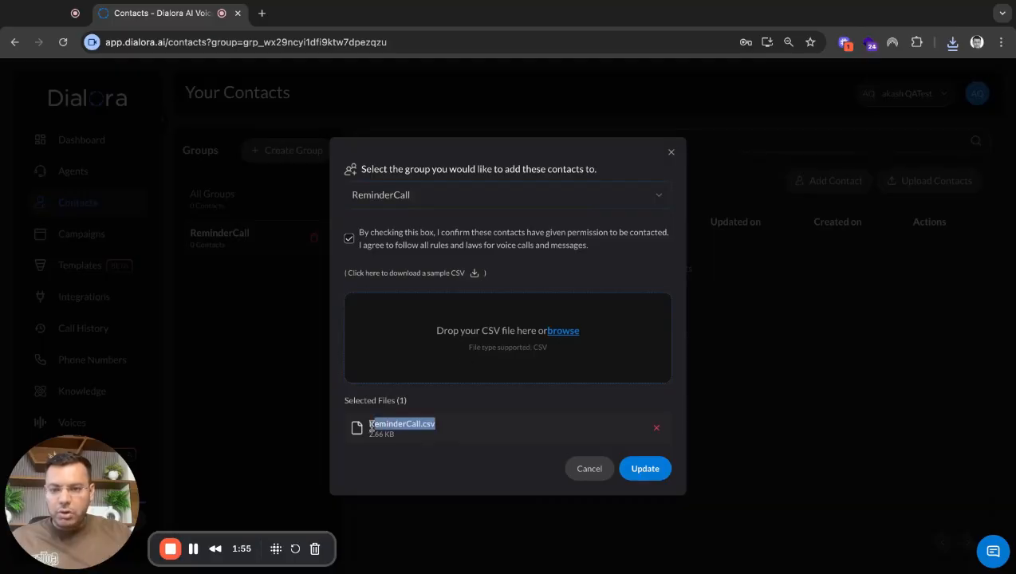
pyautogui.click(440, 429)
pyautogui.click(640, 470)
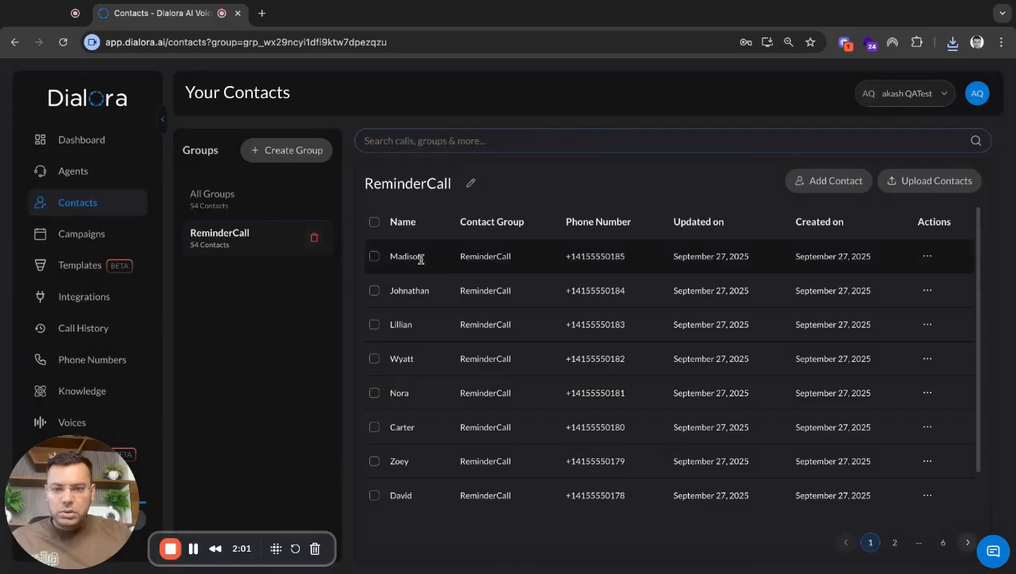
# Look through the pages of imported contacts in the ReminderCall group, checking names, phone numbers and dates
pyautogui.scroll(-2, 470, 355)
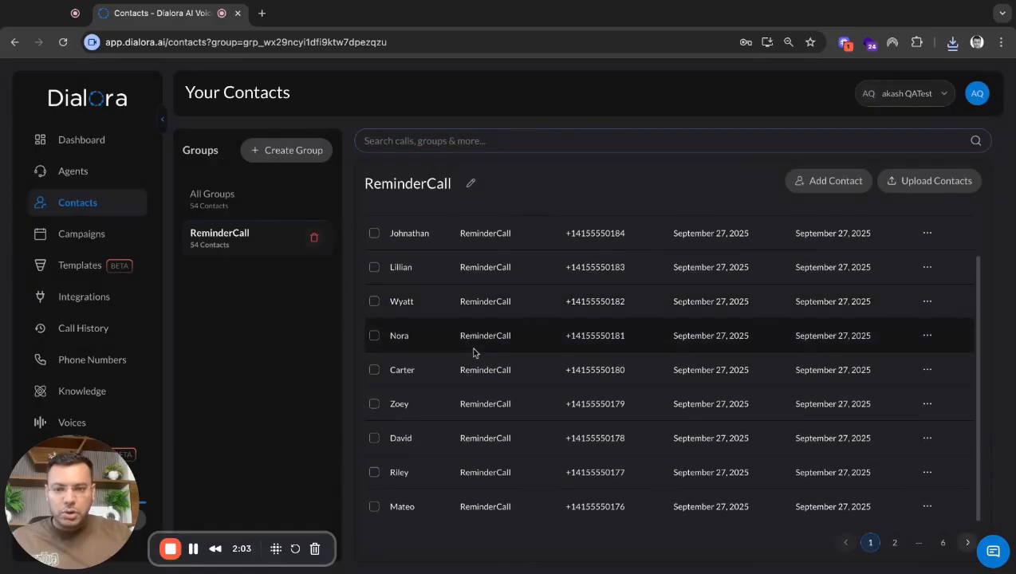
pyautogui.scroll(2, 471, 355)
pyautogui.click(895, 544)
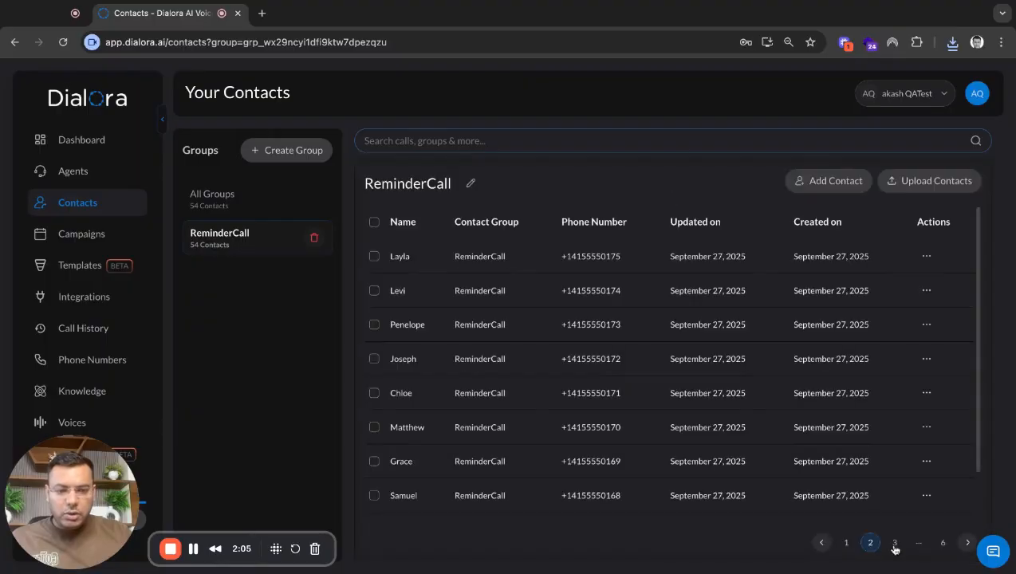
pyautogui.scroll(-1, 817, 424)
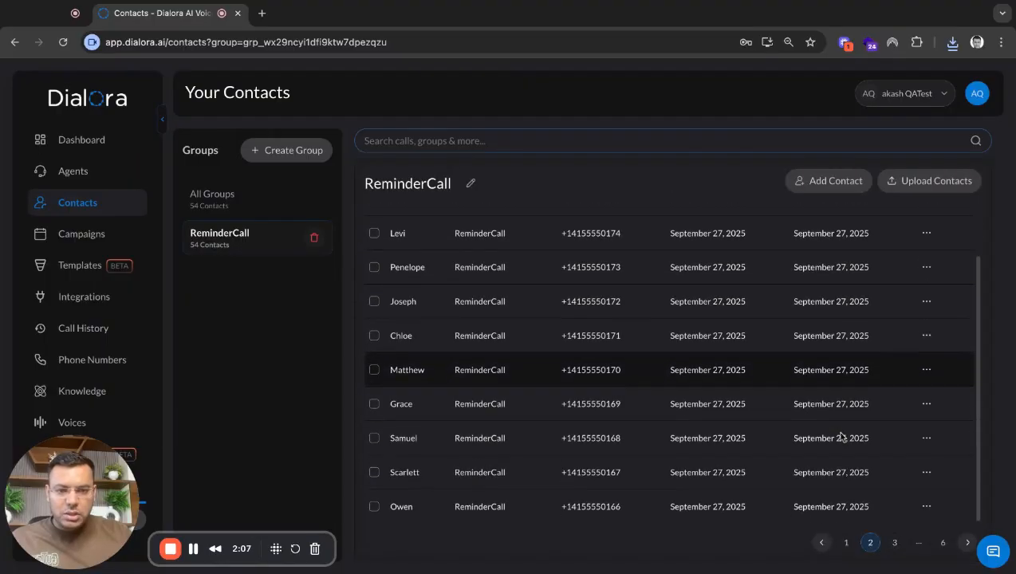
pyautogui.click(895, 543)
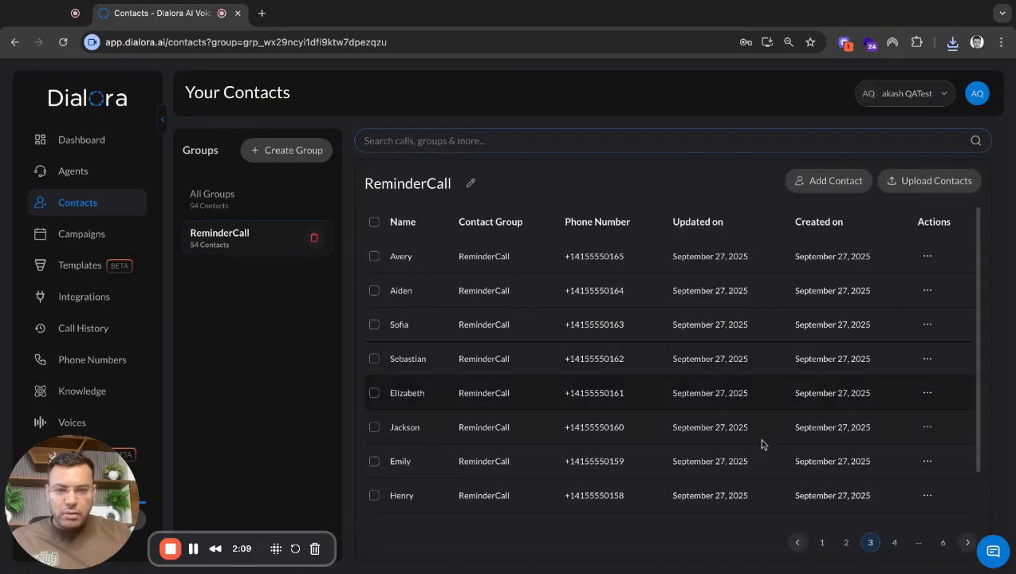
pyautogui.click(965, 543)
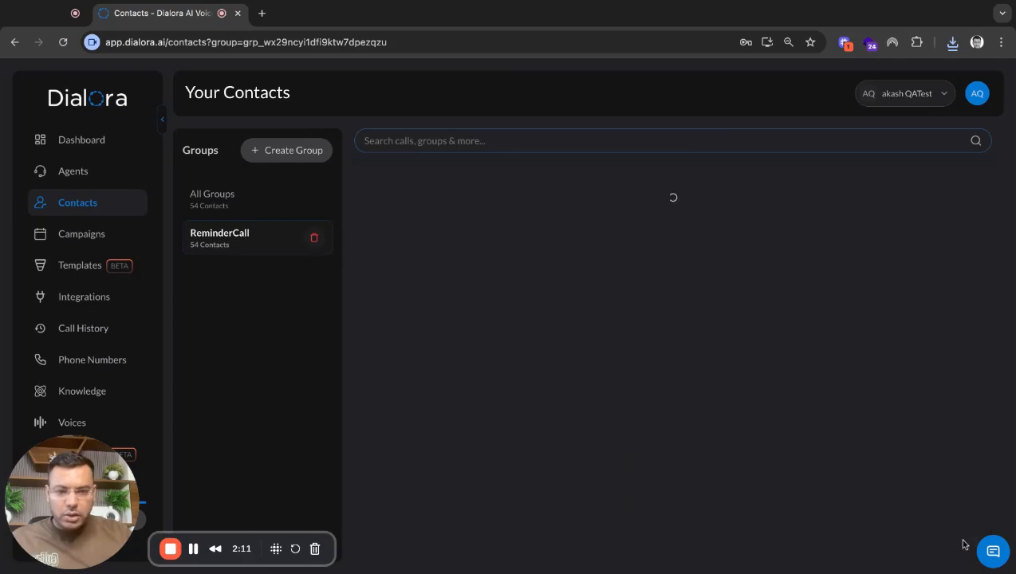
pyautogui.scroll(-1, 691, 378)
pyautogui.scroll(-1, 691, 377)
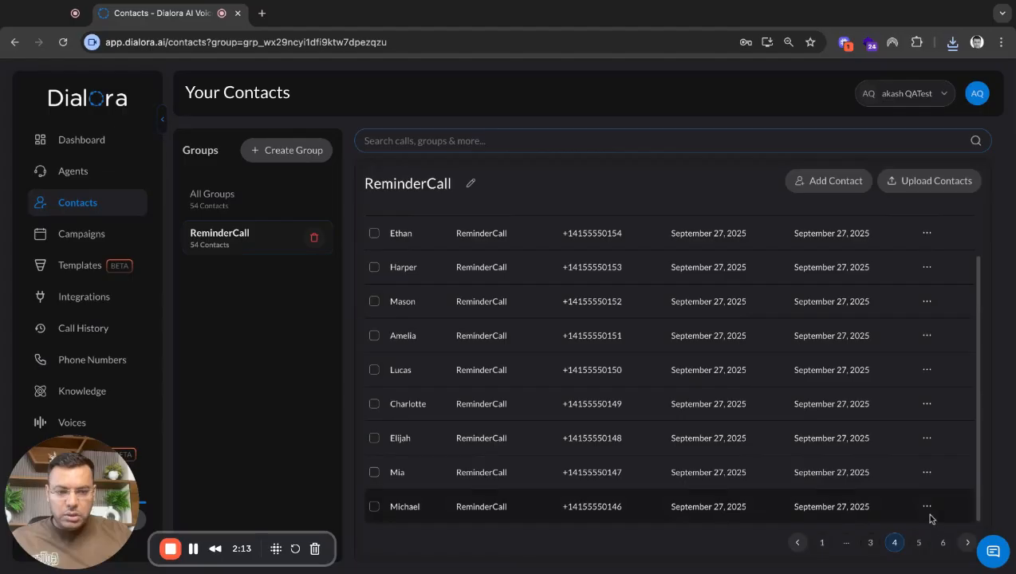
pyautogui.click(968, 543)
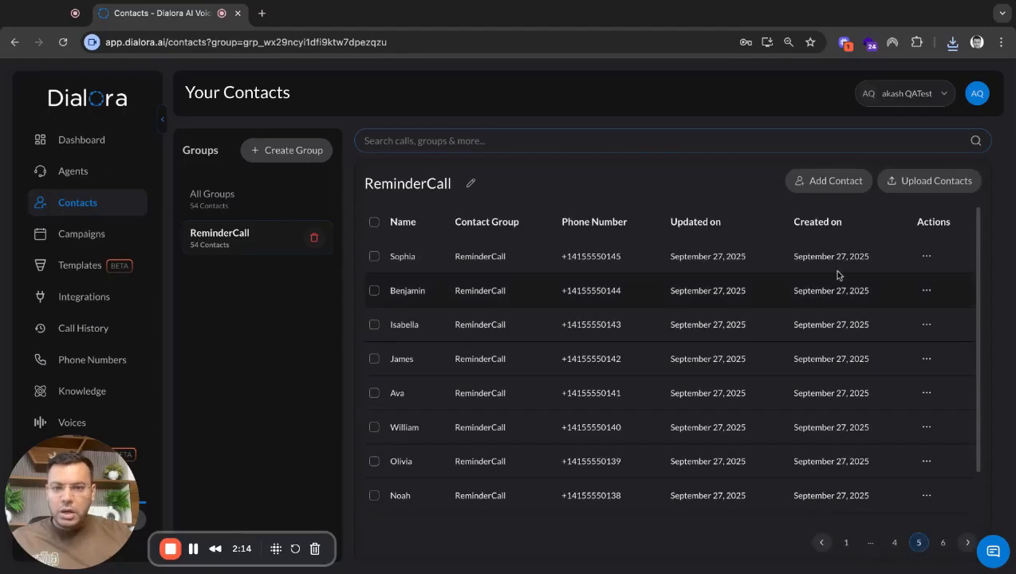
pyautogui.click(968, 545)
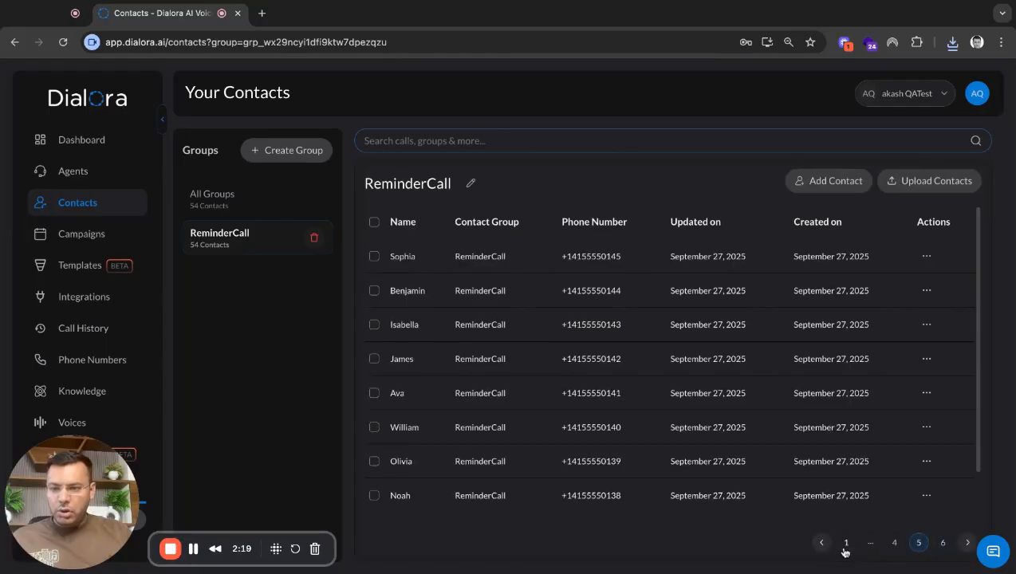
# Start a new campaign and name it ReminderCallforAIEvent
pyautogui.click(83, 240)
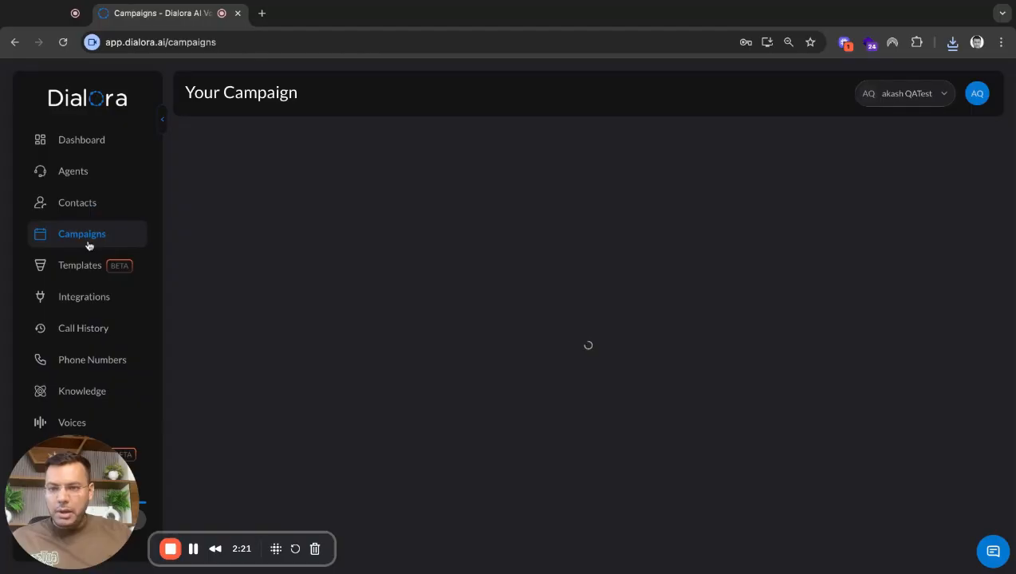
pyautogui.click(935, 147)
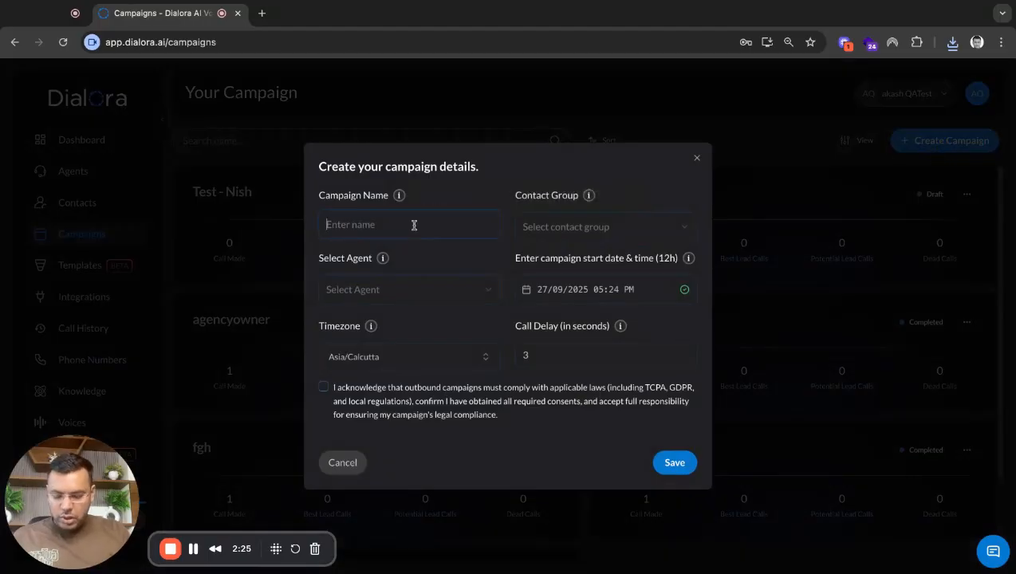
pyautogui.write('ReminderCallf')
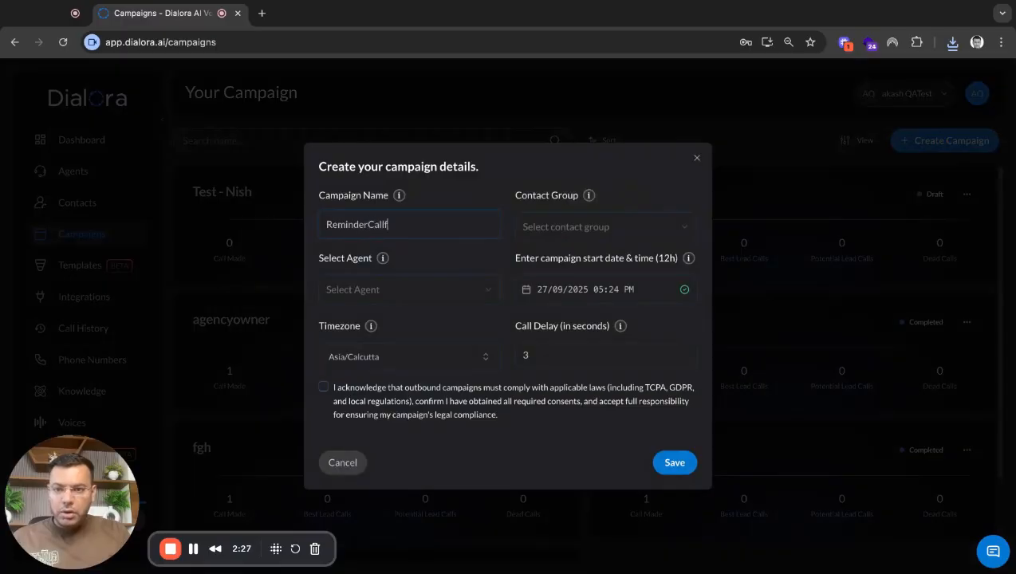
pyautogui.write('orAIEvent')
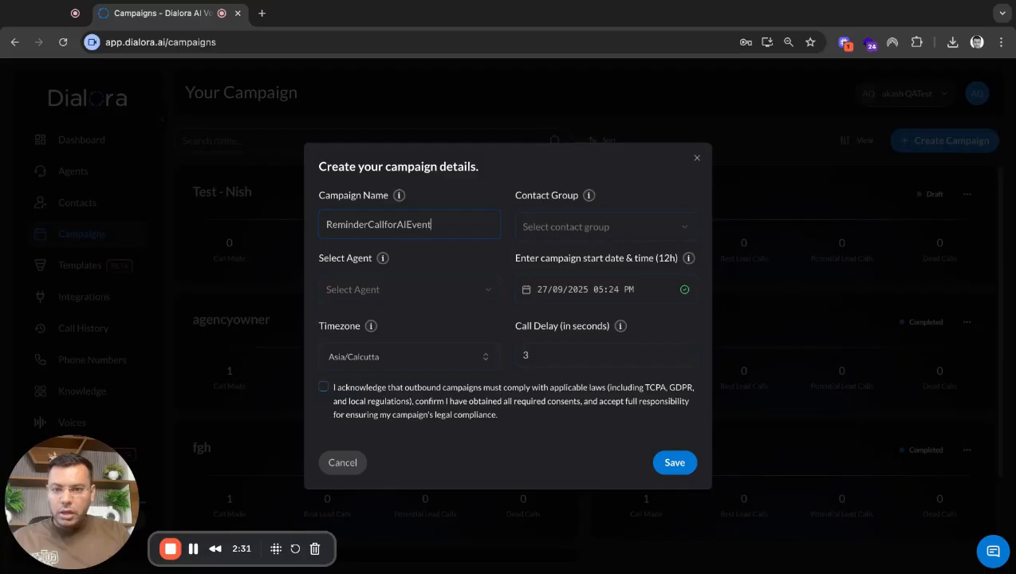
pyautogui.press('super+a')
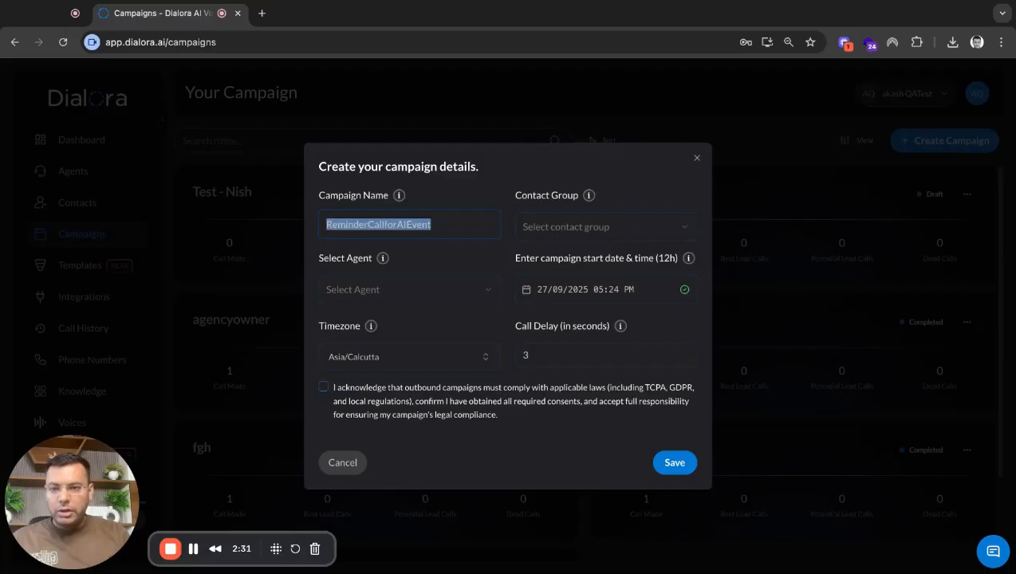
# Assign the ReminderCall contact group and the dalora agent to the campaign, and check its start date calendar
pyautogui.click(558, 231)
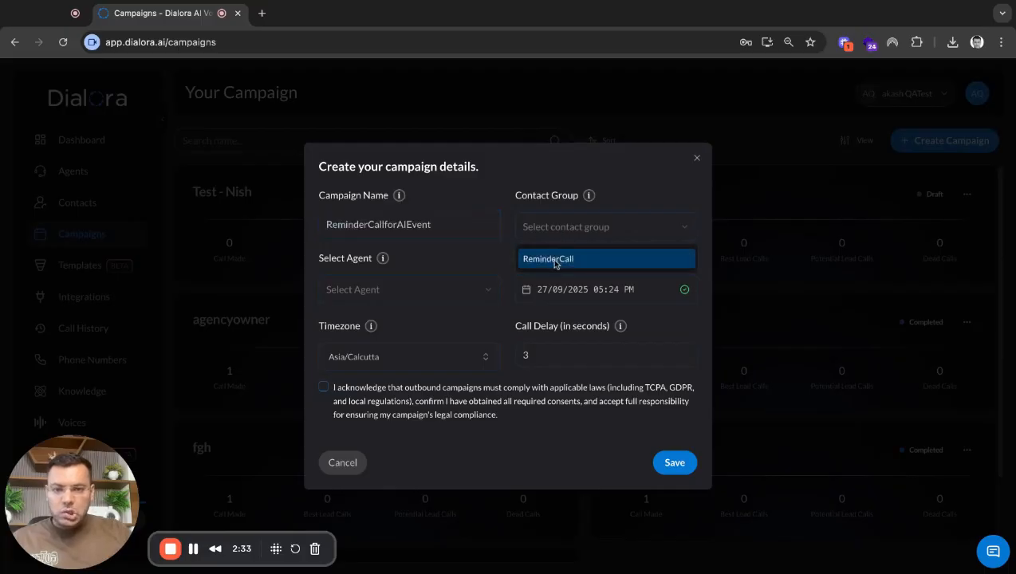
pyautogui.click(556, 260)
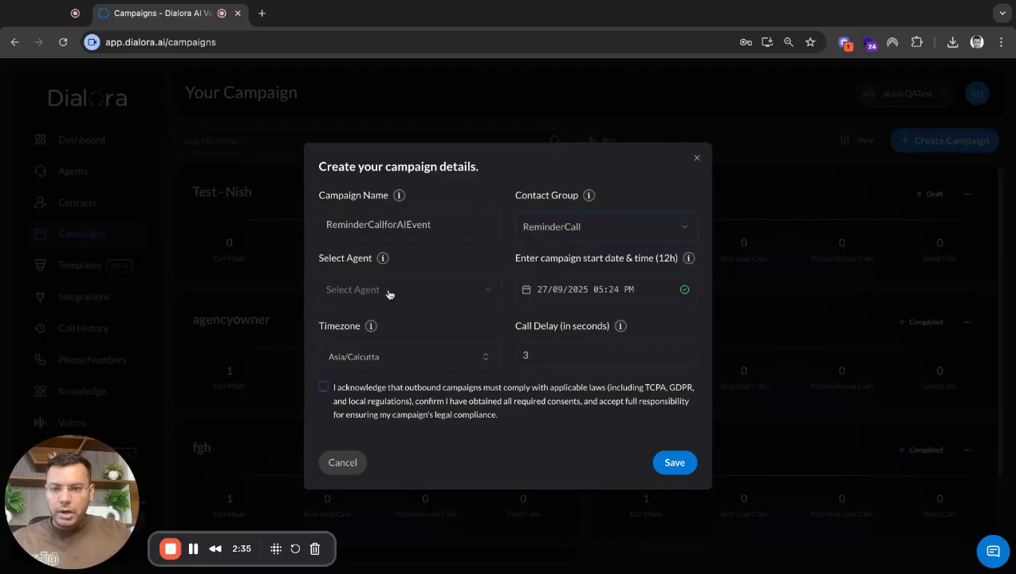
pyautogui.click(369, 290)
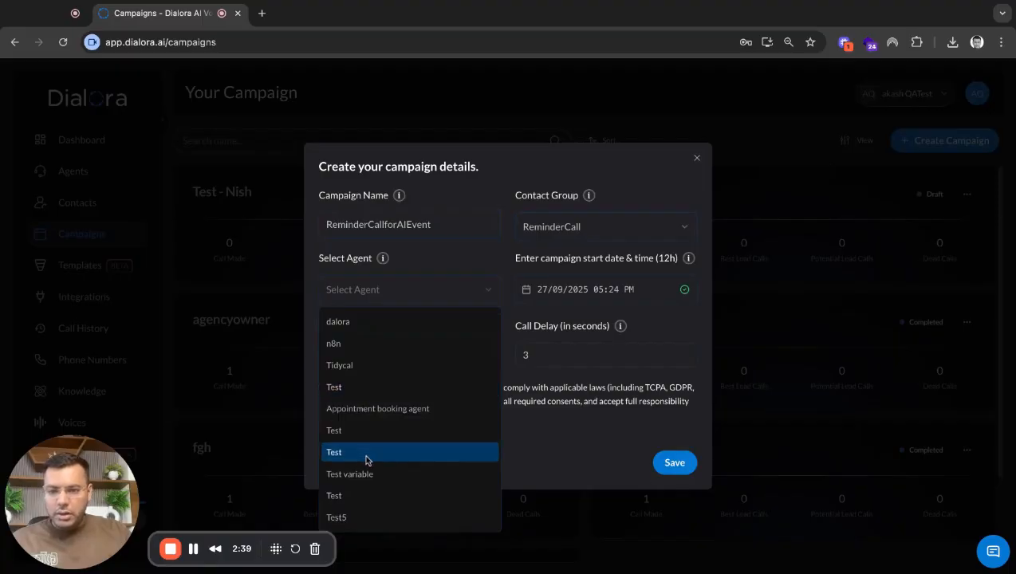
pyautogui.click(343, 325)
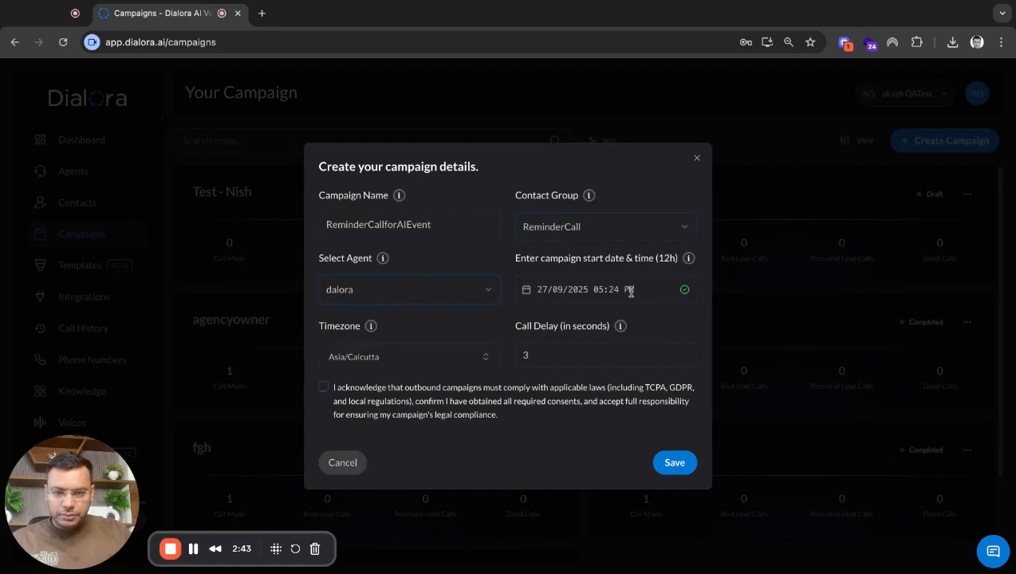
pyautogui.click(528, 294)
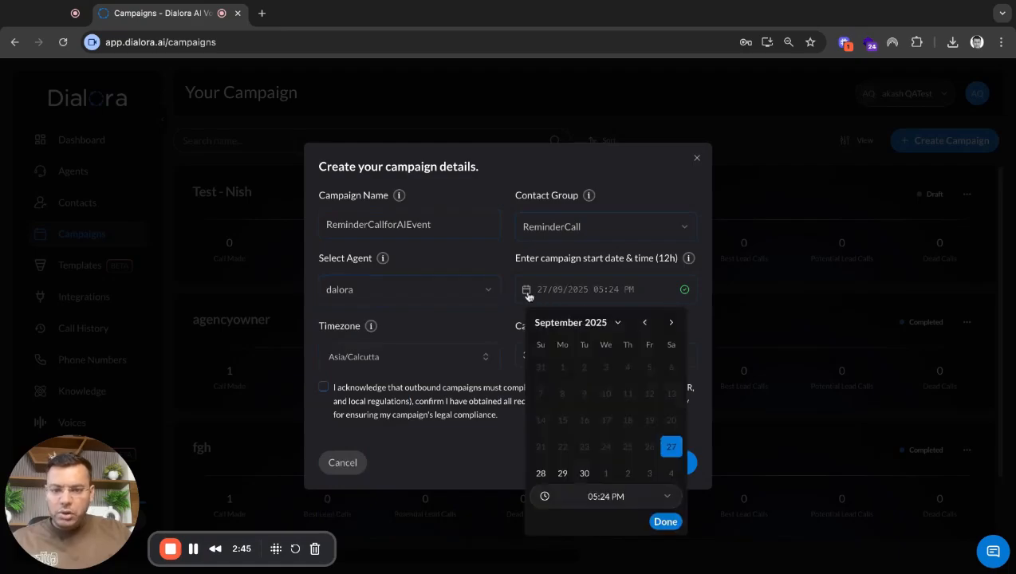
pyautogui.click(510, 377)
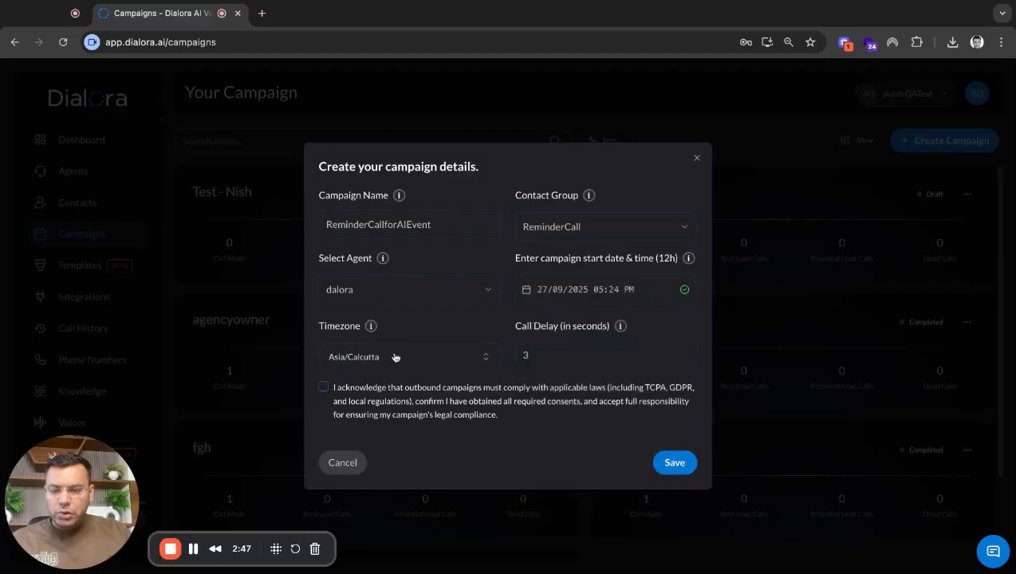
# Search the campaign's timezone options for Amr and United, clearing each search term
pyautogui.click(422, 358)
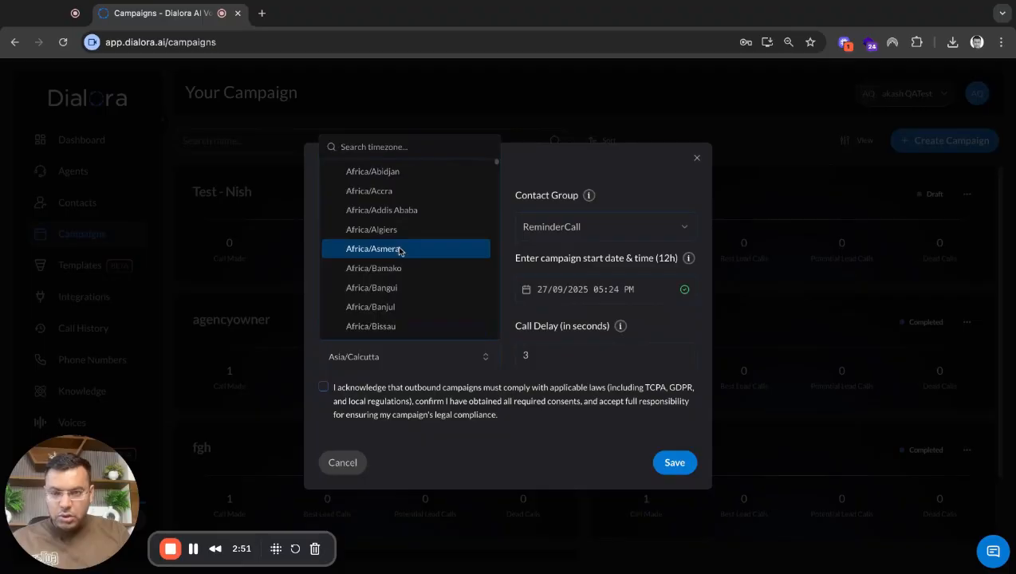
pyautogui.write('Amr')
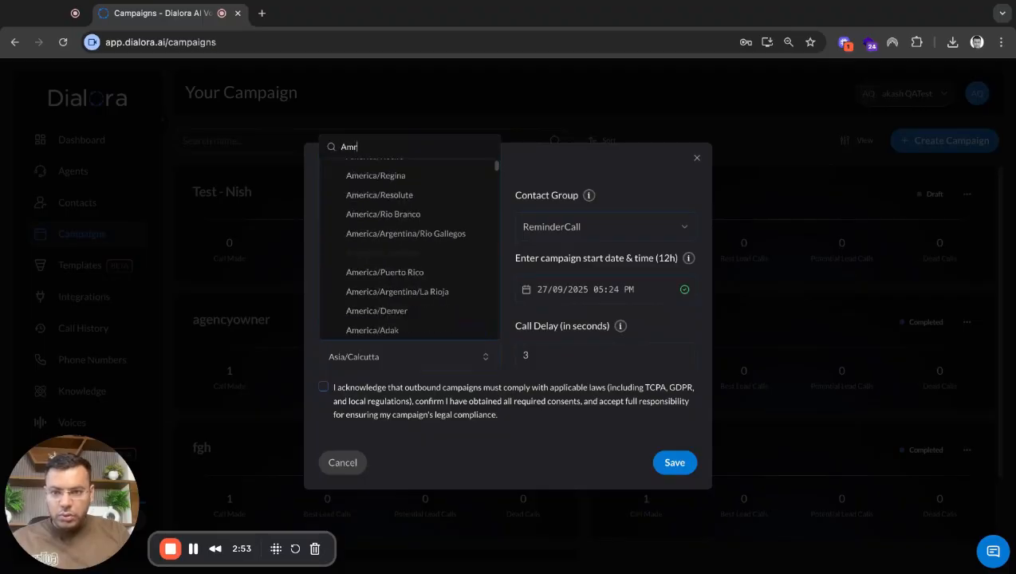
pyautogui.press('BackSpace')
pyautogui.press('BackSpace')
pyautogui.press('BackSpace')
pyautogui.write('United')
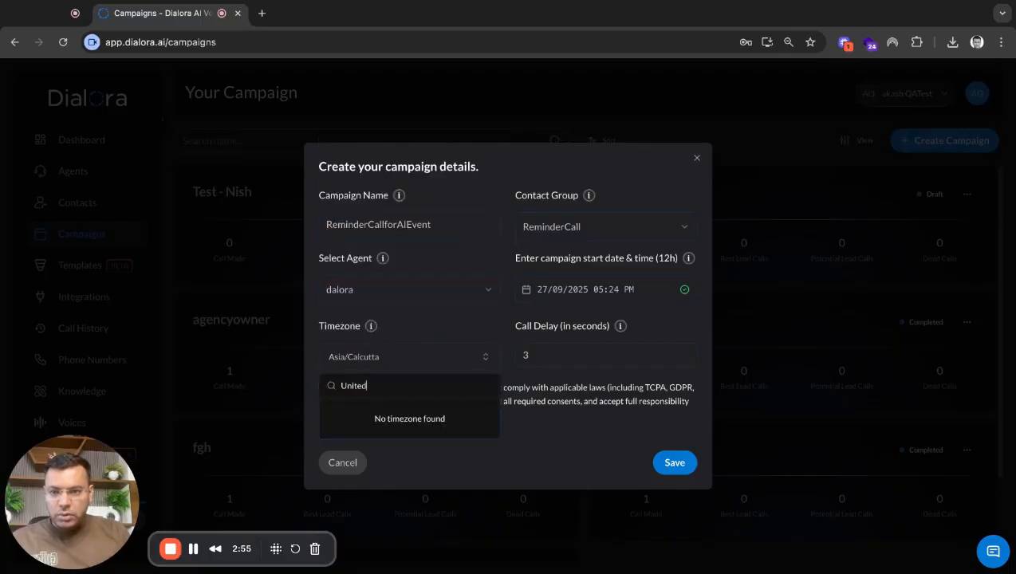
pyautogui.press('BackSpace')
pyautogui.press('BackSpace')
pyautogui.press('BackSpace')
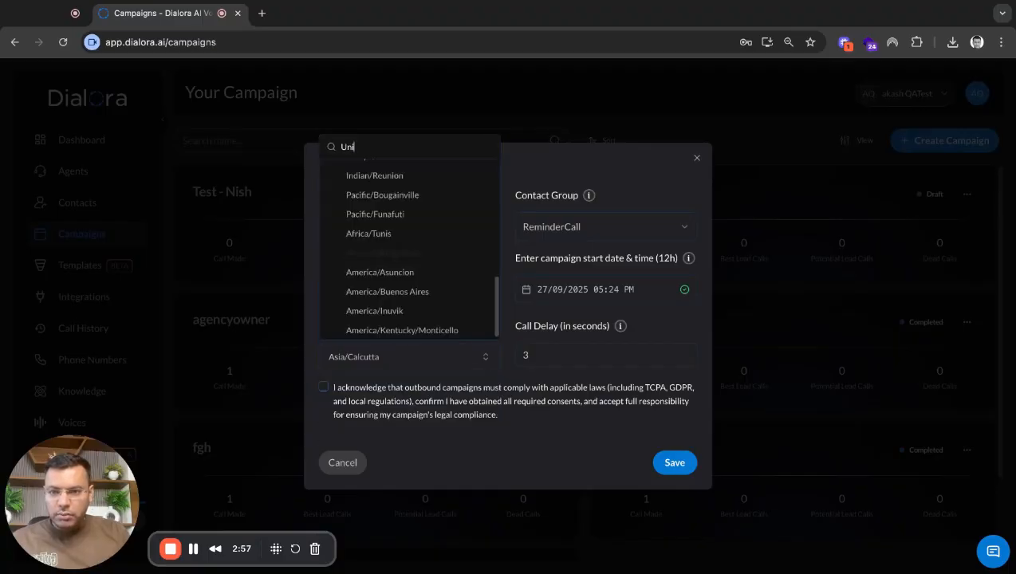
pyautogui.press('BackSpace')
pyautogui.press('BackSpace')
pyautogui.press('BackSpace')
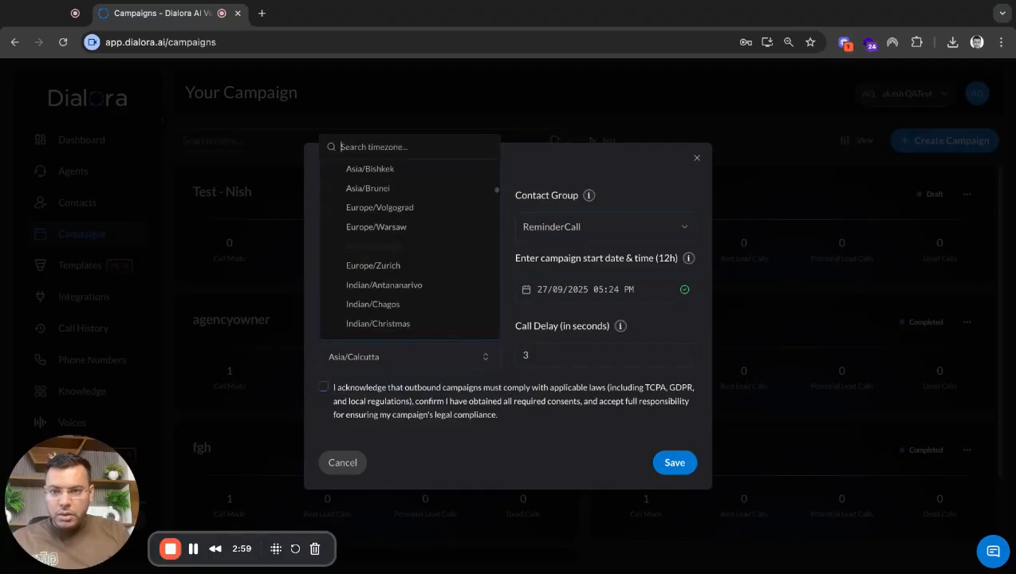
pyautogui.write('A')
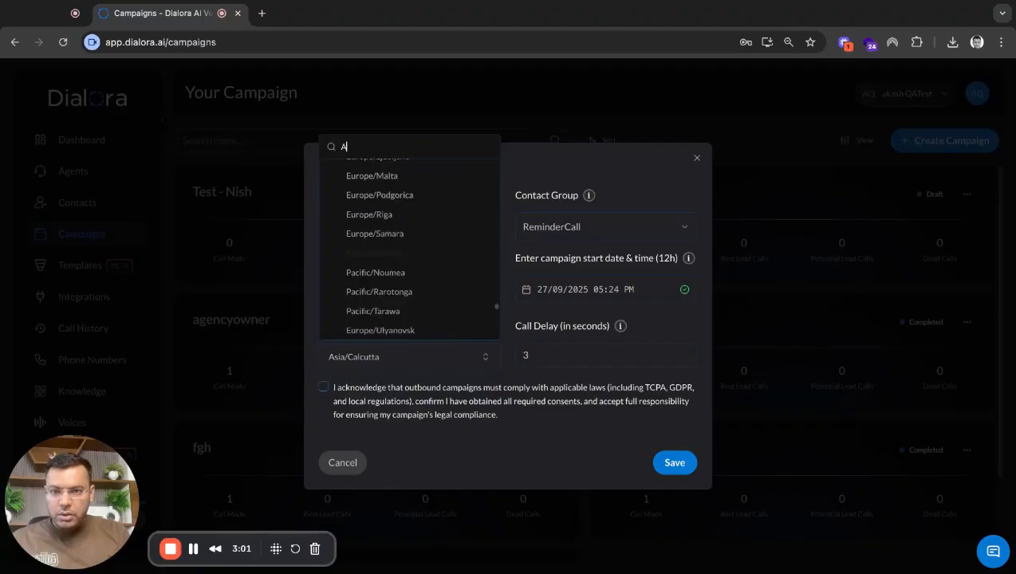
pyautogui.press('BackSpace')
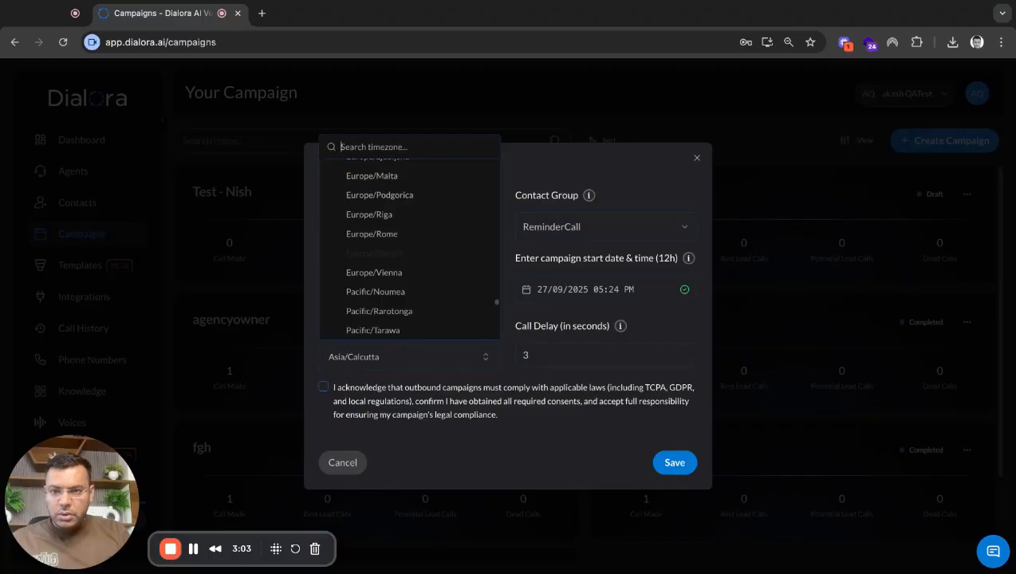
# Search the timezones for Est and set the campaign's timezone to America/Creston
pyautogui.write('Es')
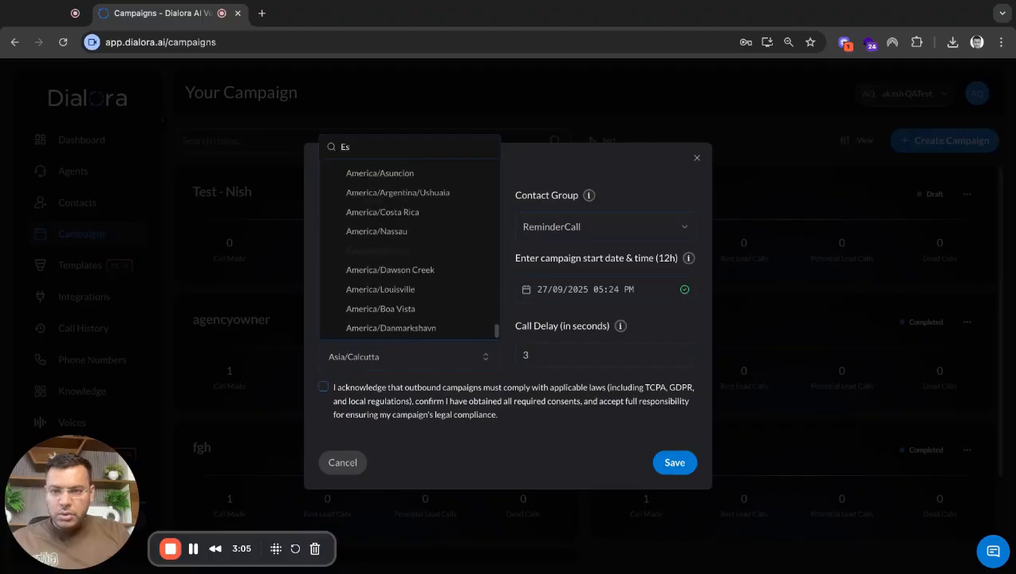
pyautogui.write('r')
pyautogui.press('BackSpace')
pyautogui.write('t')
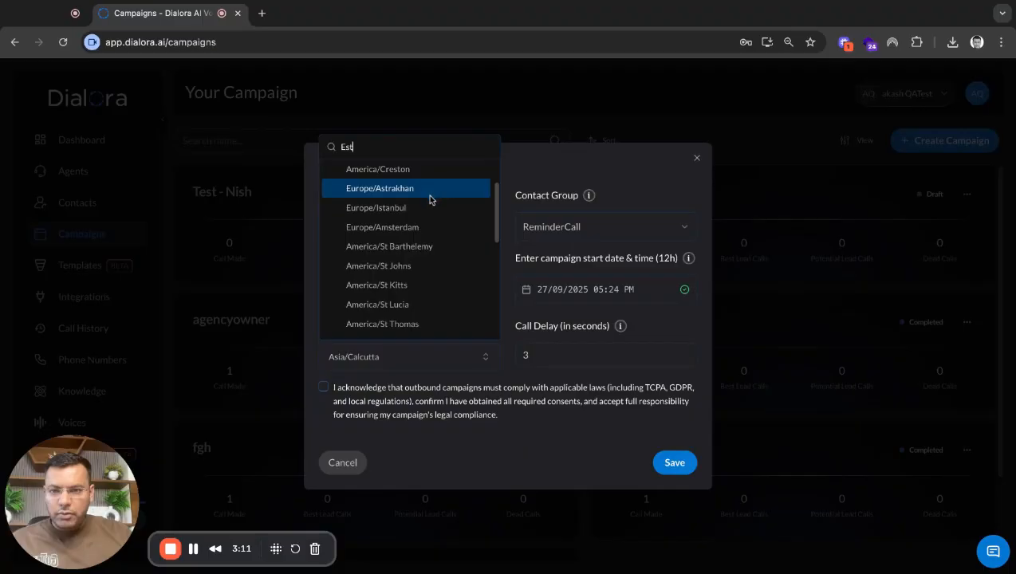
pyautogui.scroll(1, 393, 209)
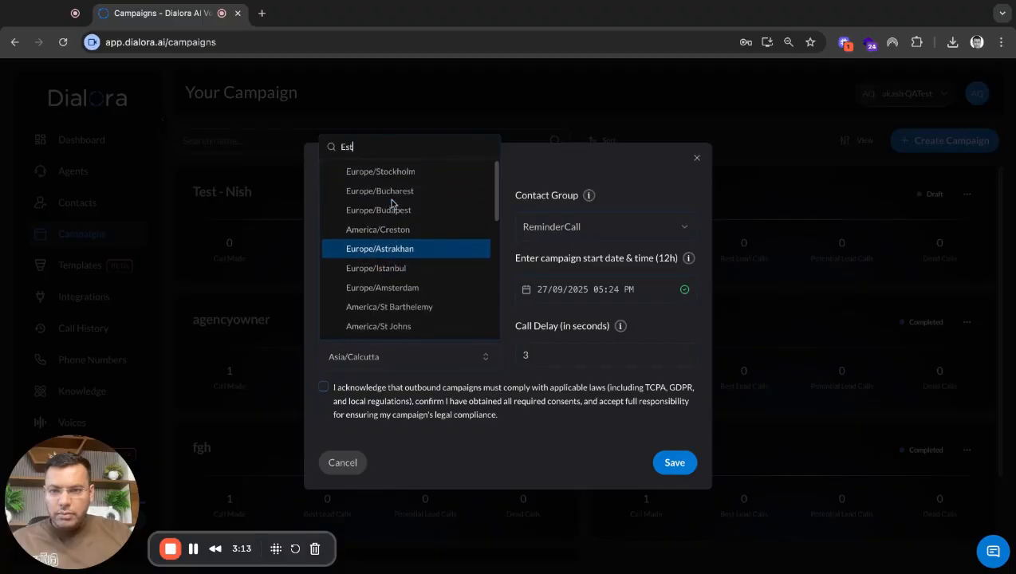
pyautogui.click(394, 231)
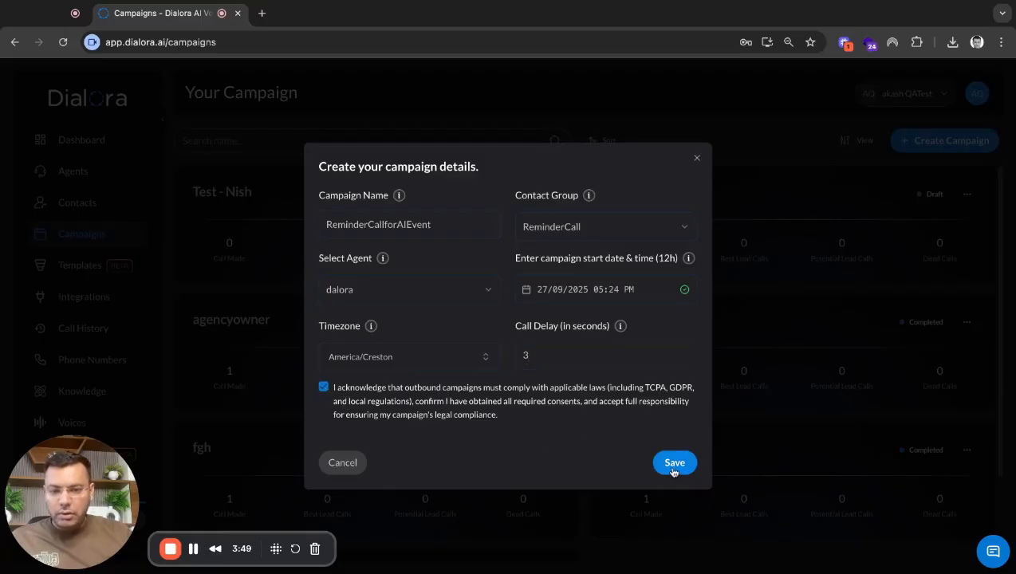
# Choose 28 September 2025 as the campaign's start date in its calendar
pyautogui.click(598, 289)
pyautogui.click(543, 289)
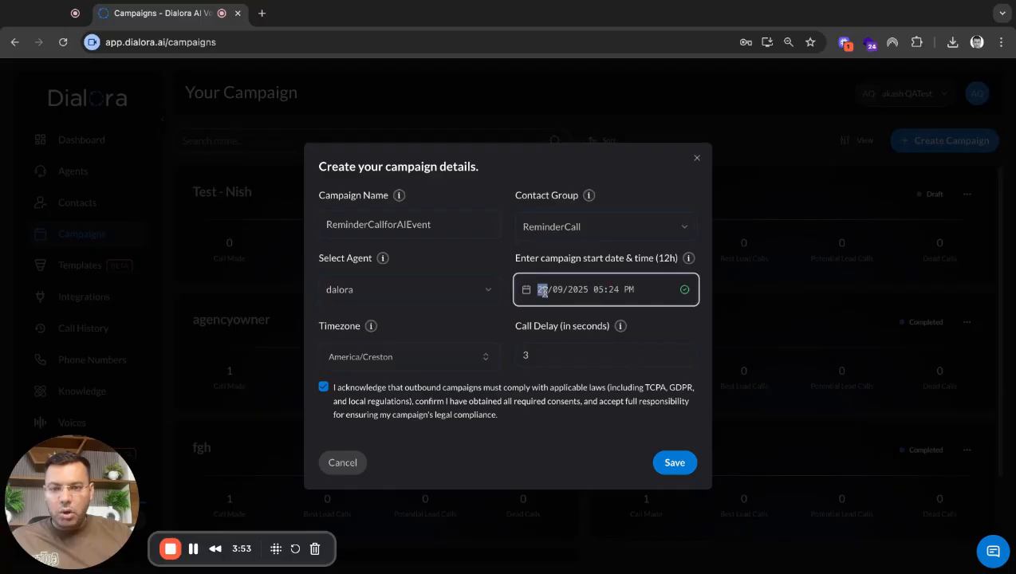
pyautogui.click(525, 290)
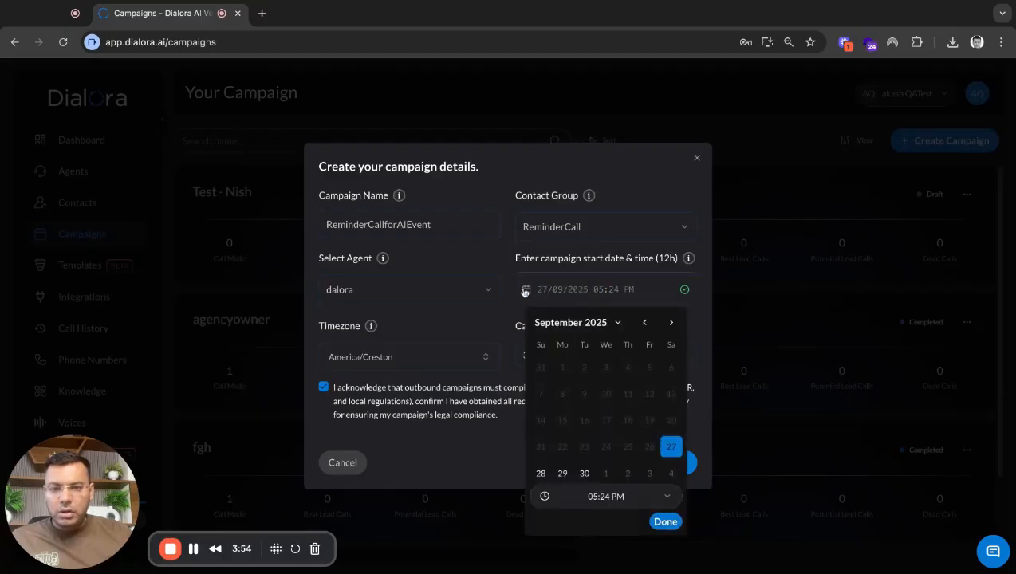
pyautogui.click(541, 473)
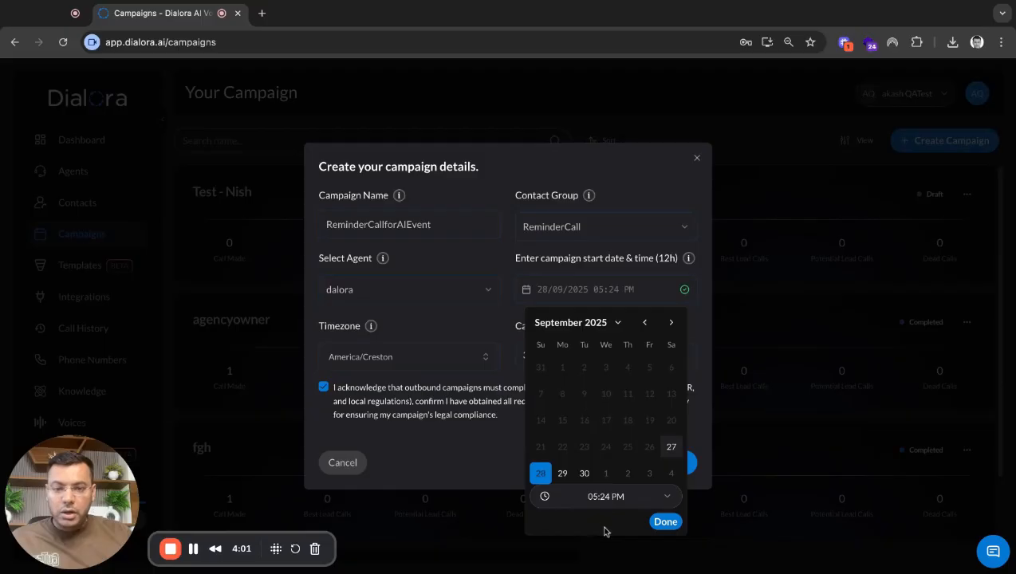
# Choose 07:00 AM as the campaign's start time and close the date picker
pyautogui.click(599, 498)
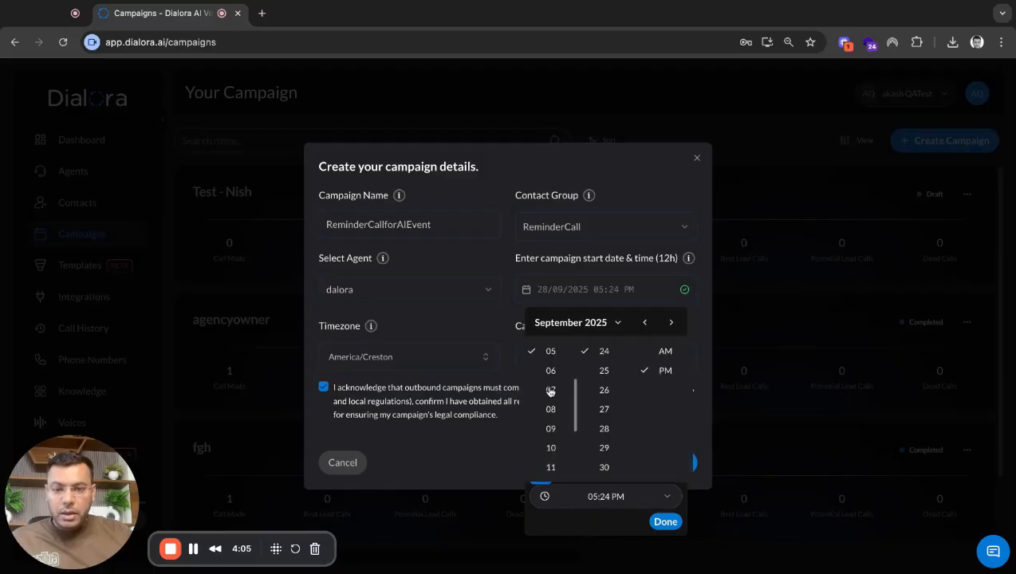
pyautogui.click(659, 354)
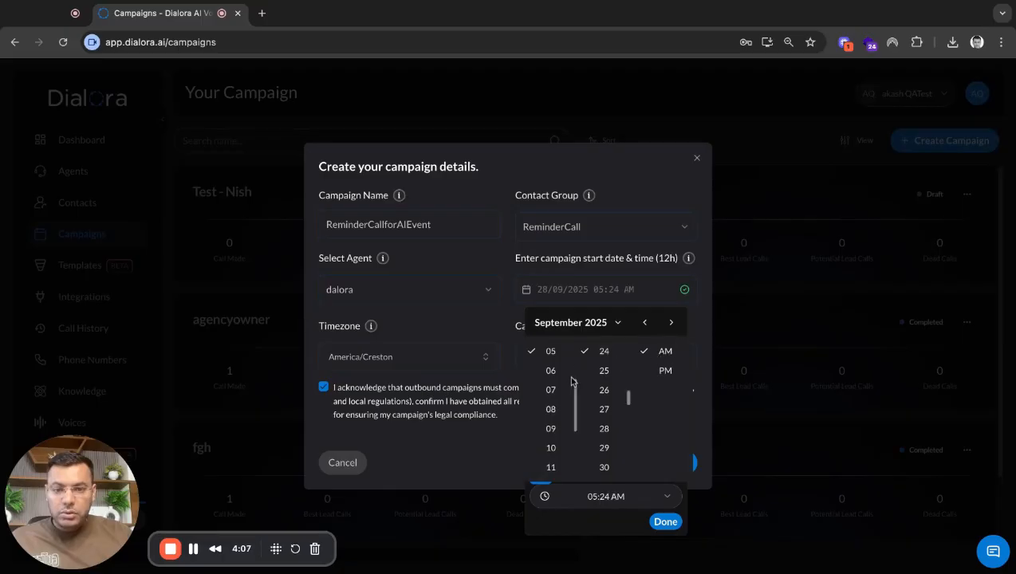
pyautogui.click(551, 391)
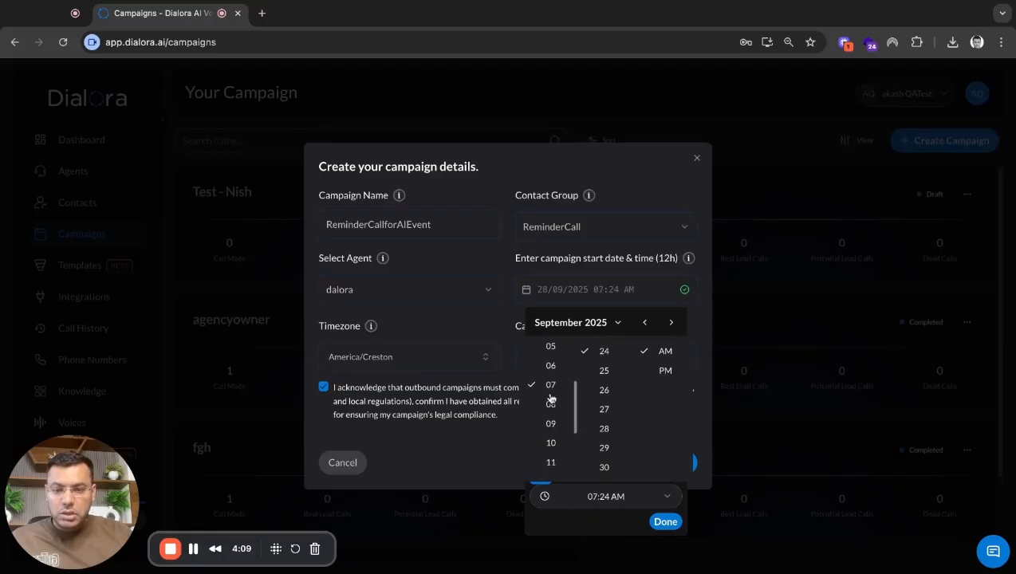
pyautogui.scroll(2, 606, 407)
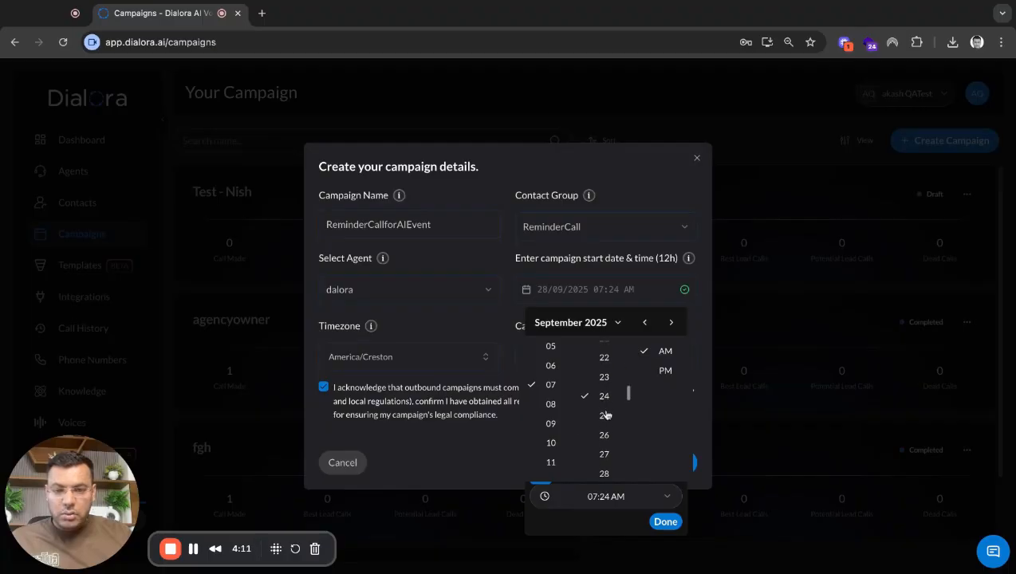
pyautogui.scroll(6, 607, 413)
pyautogui.click(604, 355)
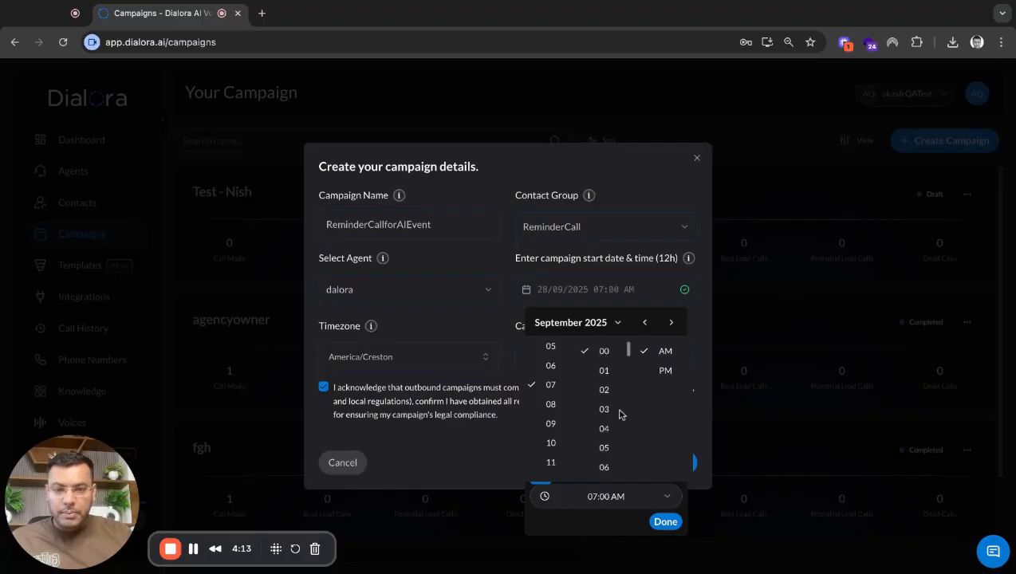
pyautogui.click(516, 299)
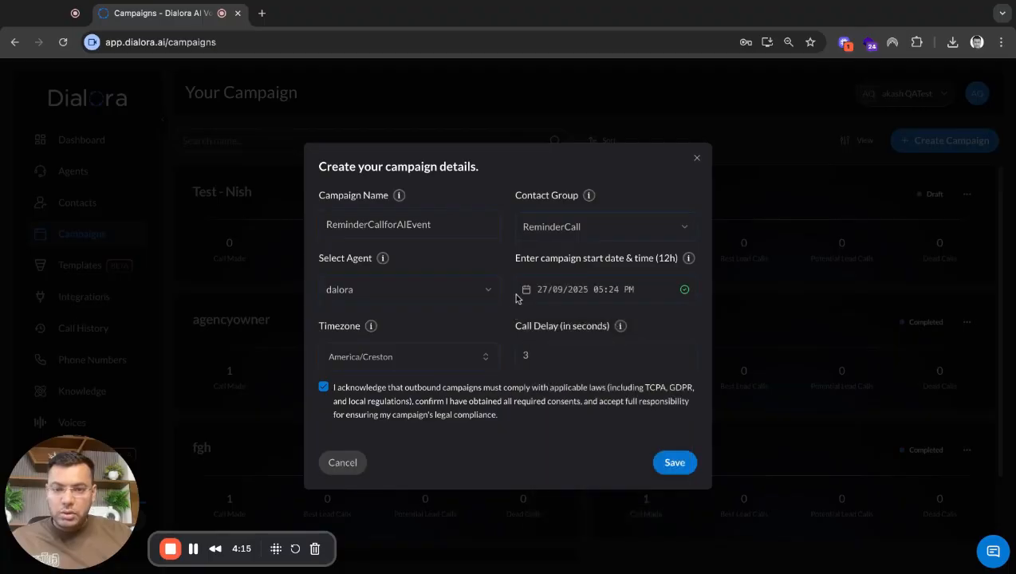
# Reopen the start date picker, check its time, and apply 28/09/2025 07:00 AM to the campaign
pyautogui.click(596, 289)
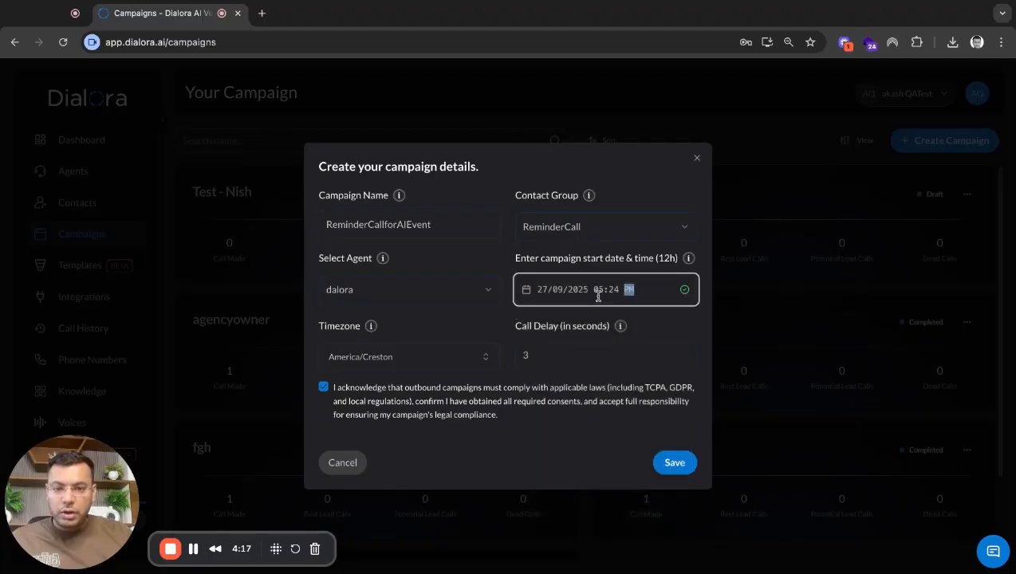
pyautogui.click(526, 290)
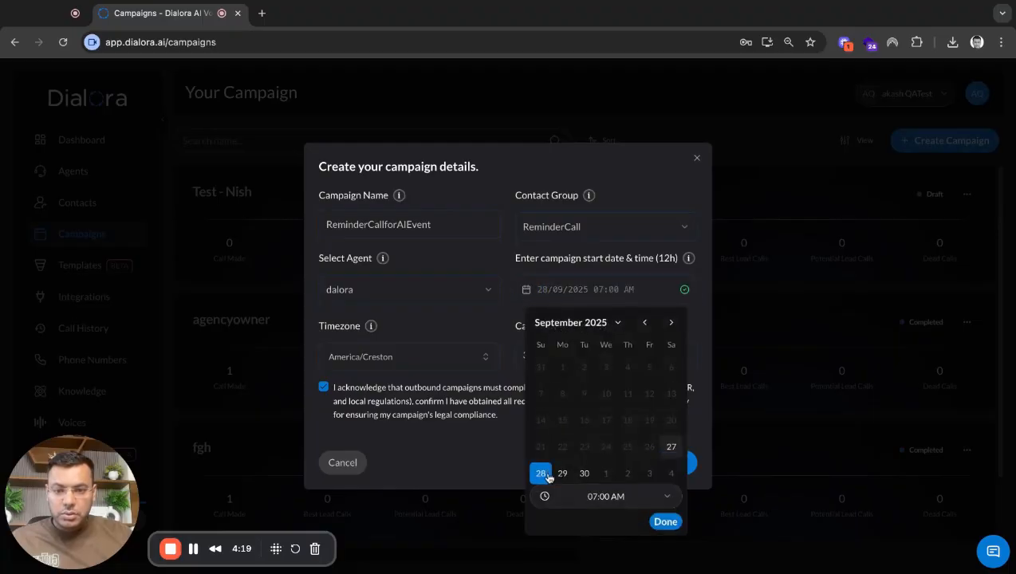
pyautogui.click(600, 501)
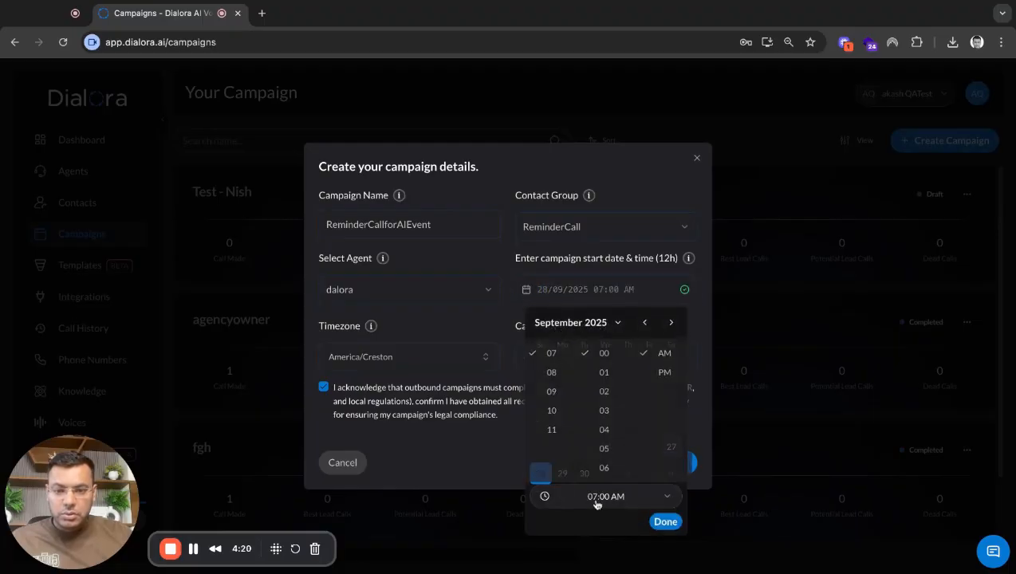
pyautogui.click(658, 522)
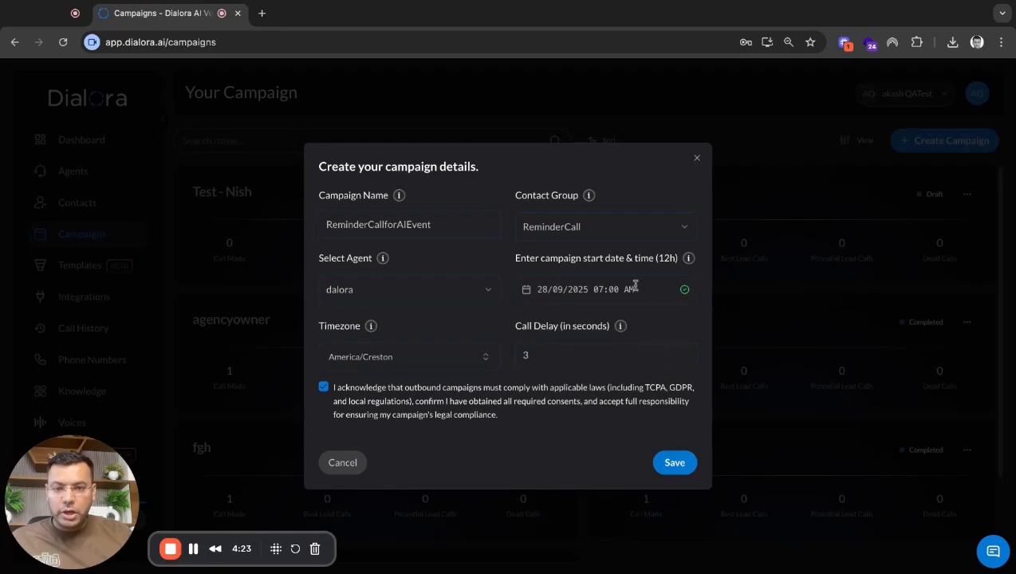
# Recheck the start date and time in the calendar, confirm them, and save the campaign
pyautogui.click(598, 289)
pyautogui.click(526, 290)
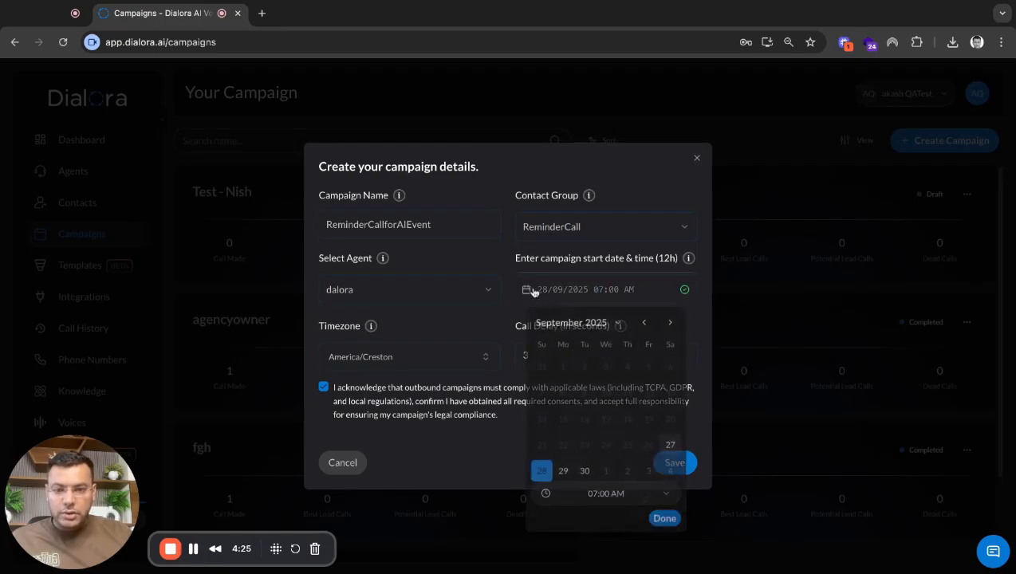
pyautogui.click(665, 522)
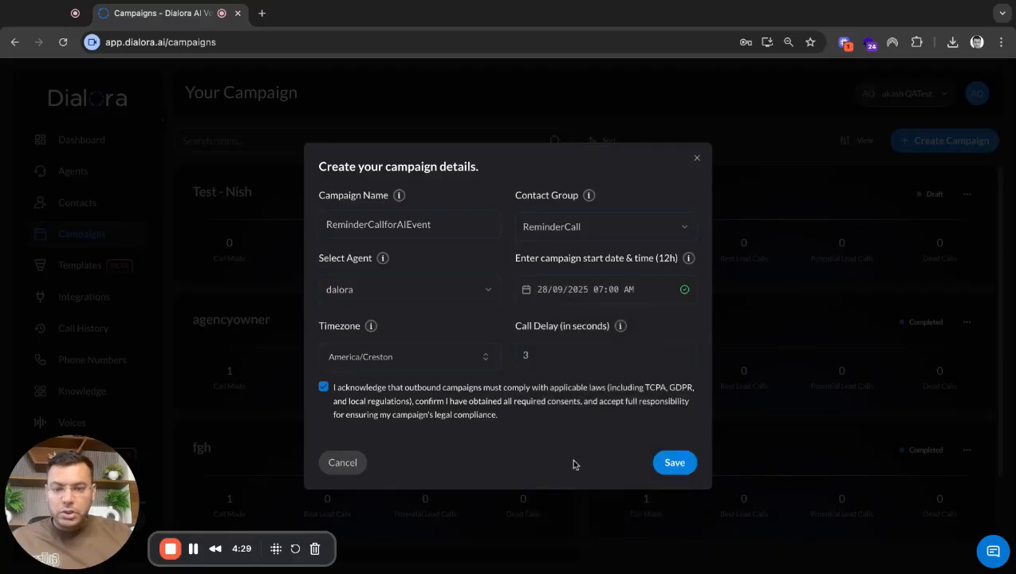
pyautogui.click(671, 465)
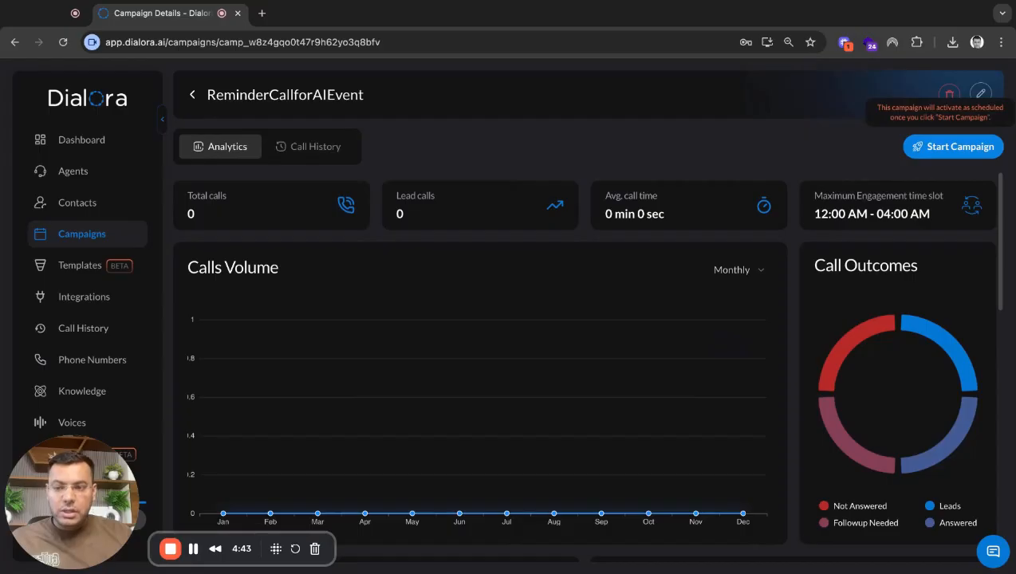
# Look over the campaign's analytics, then start the ReminderCallforAIEvent campaign and confirm the start
pyautogui.scroll(-5, 540, 370)
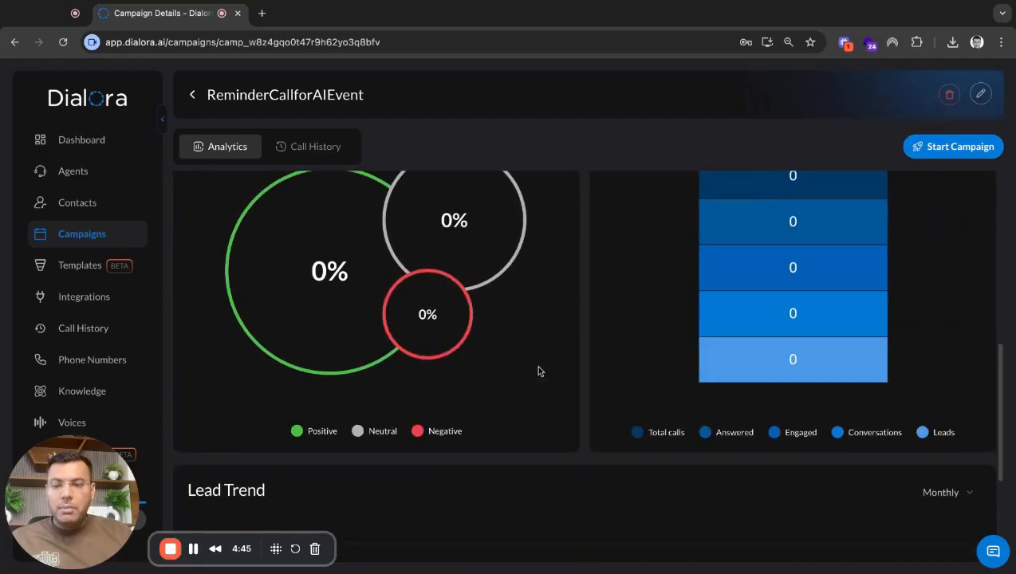
pyautogui.scroll(3, 540, 370)
pyautogui.scroll(2, 540, 370)
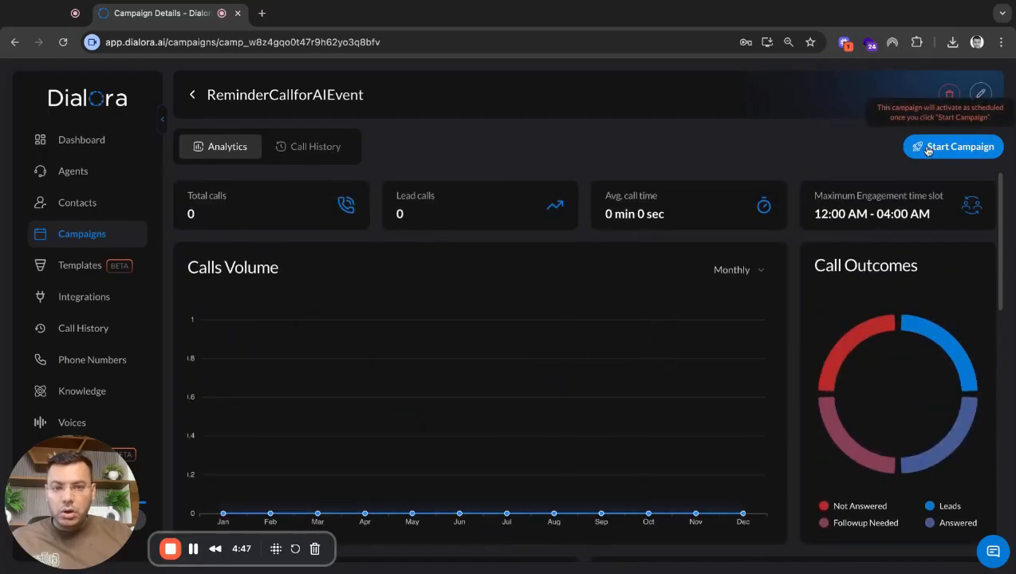
pyautogui.click(928, 151)
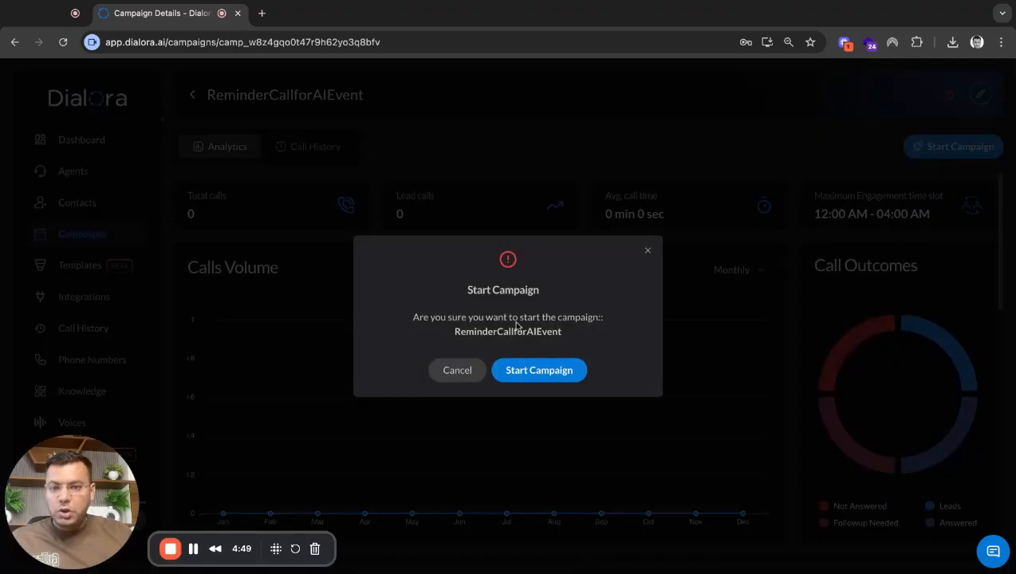
pyautogui.click(528, 372)
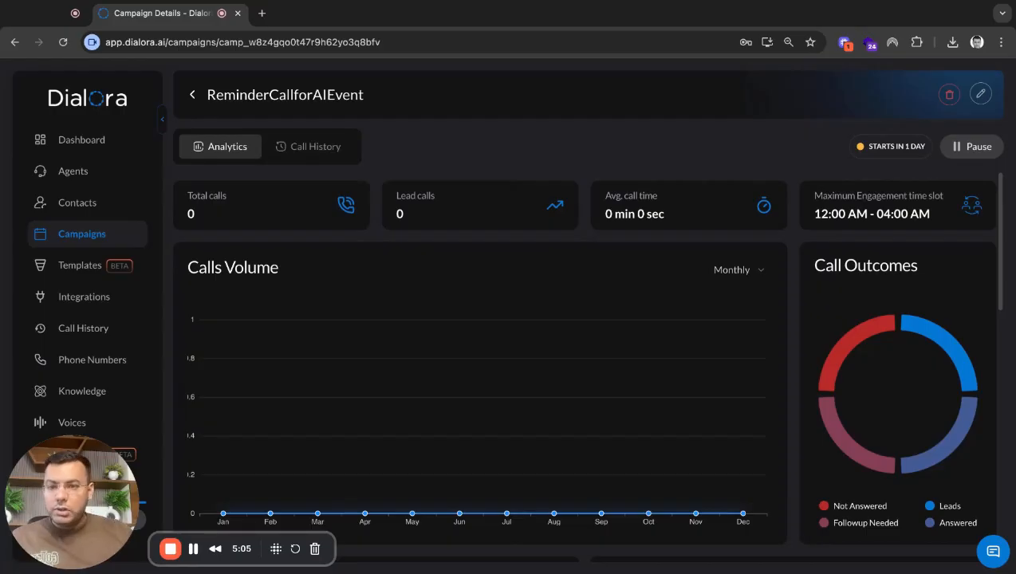
# View the campaign's call history and examine the call statuses available for filtering
pyautogui.click(292, 157)
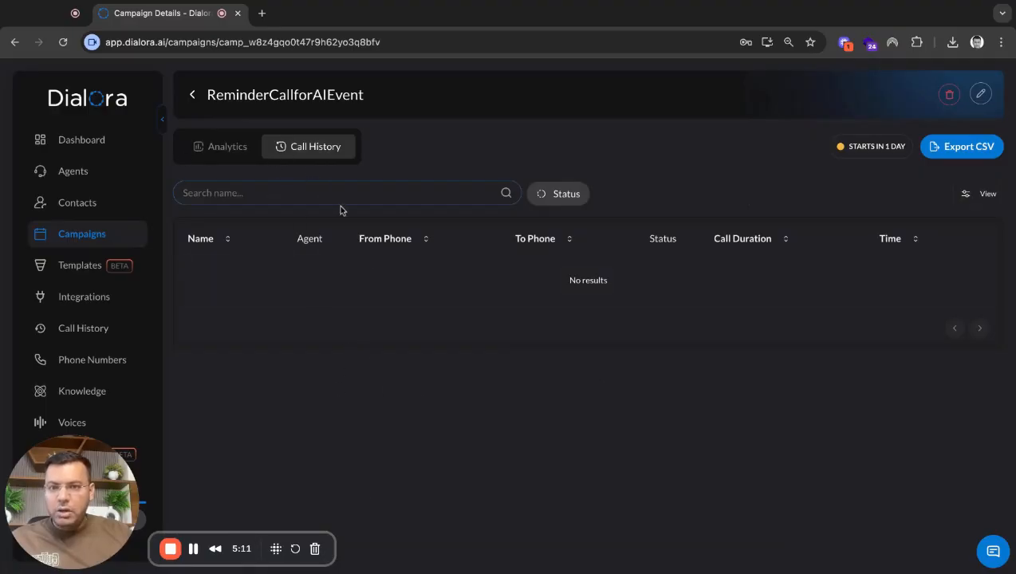
pyautogui.click(543, 201)
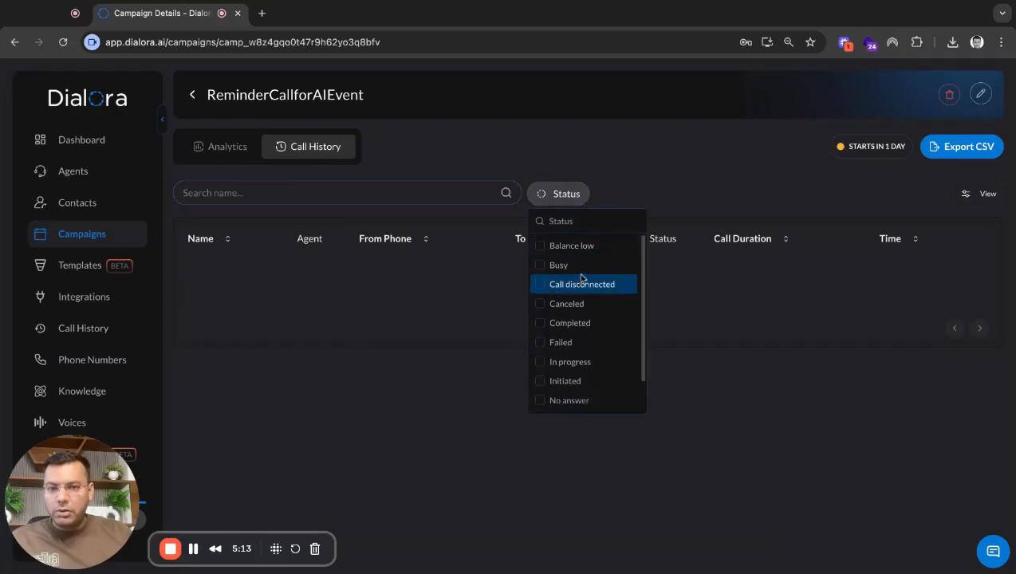
pyautogui.scroll(-1, 585, 357)
pyautogui.scroll(2, 583, 354)
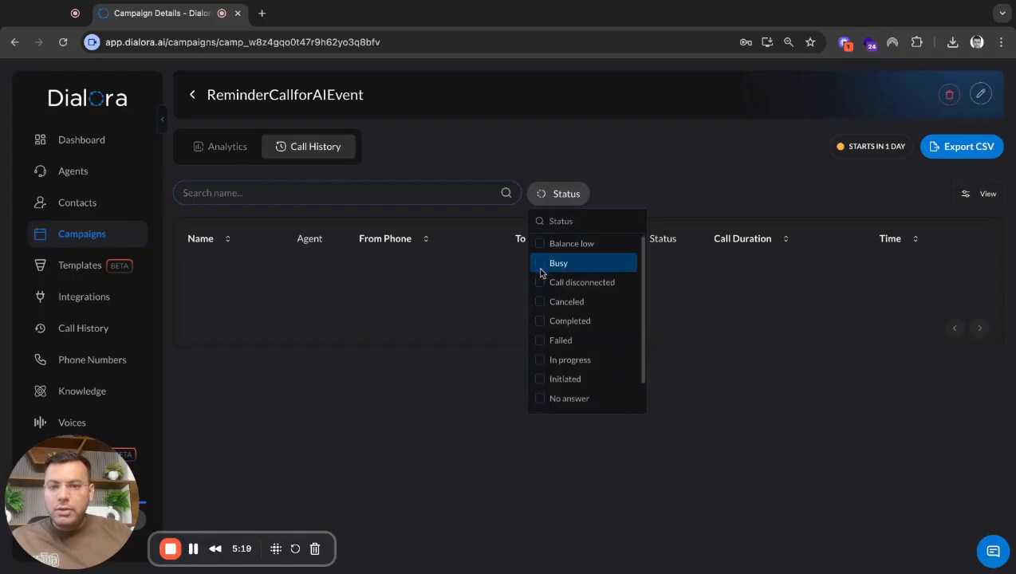
pyautogui.scroll(-1, 540, 273)
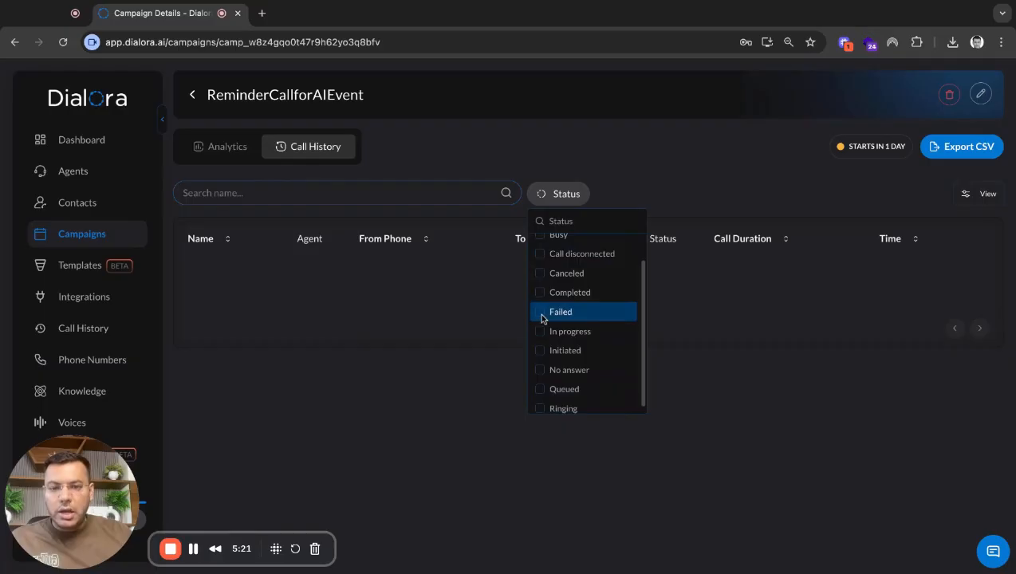
# Check the remaining call statuses, close the status filter without choosing any, and return to the campaign's analytics
pyautogui.scroll(-1, 541, 319)
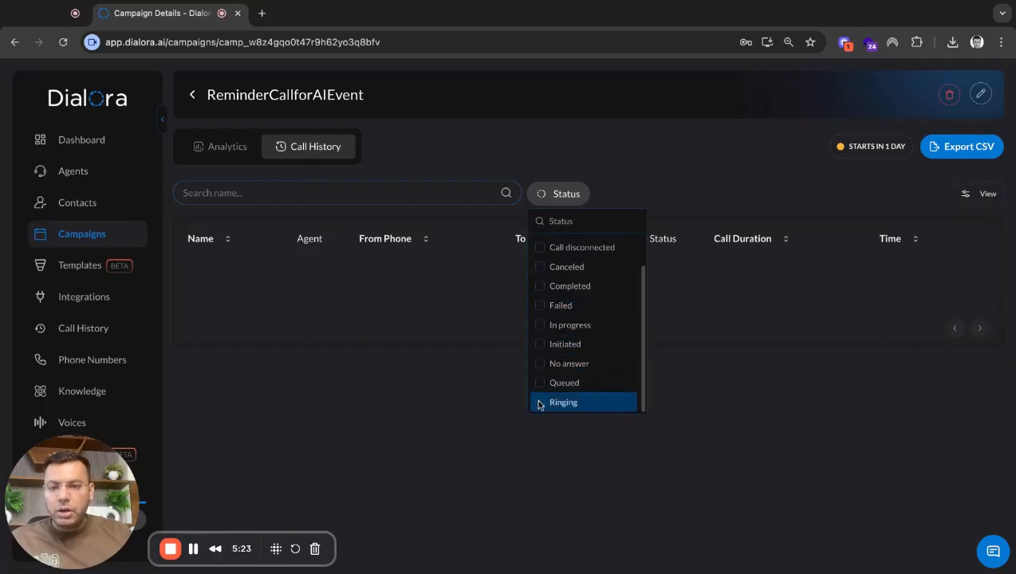
pyautogui.click(446, 401)
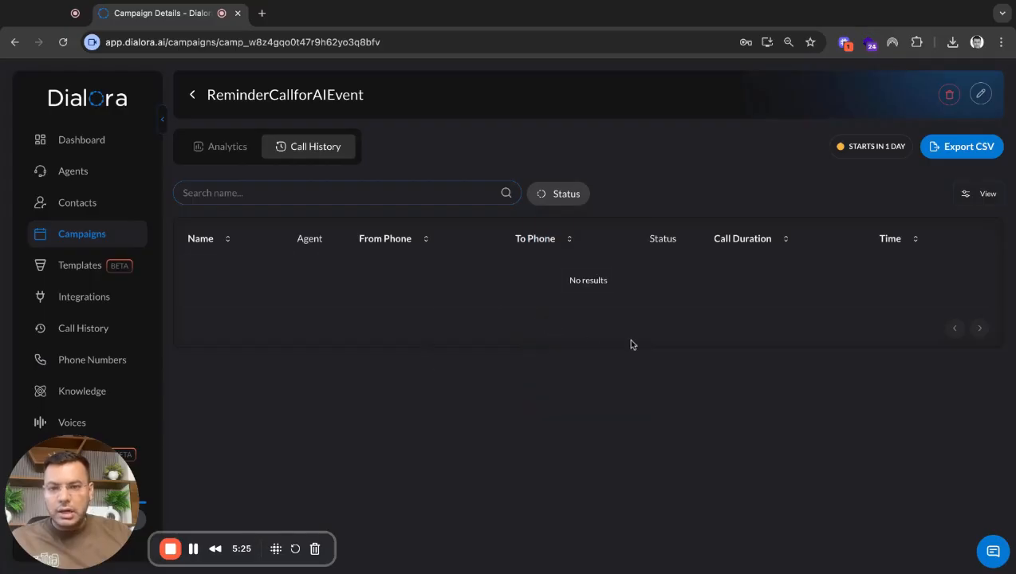
pyautogui.click(208, 148)
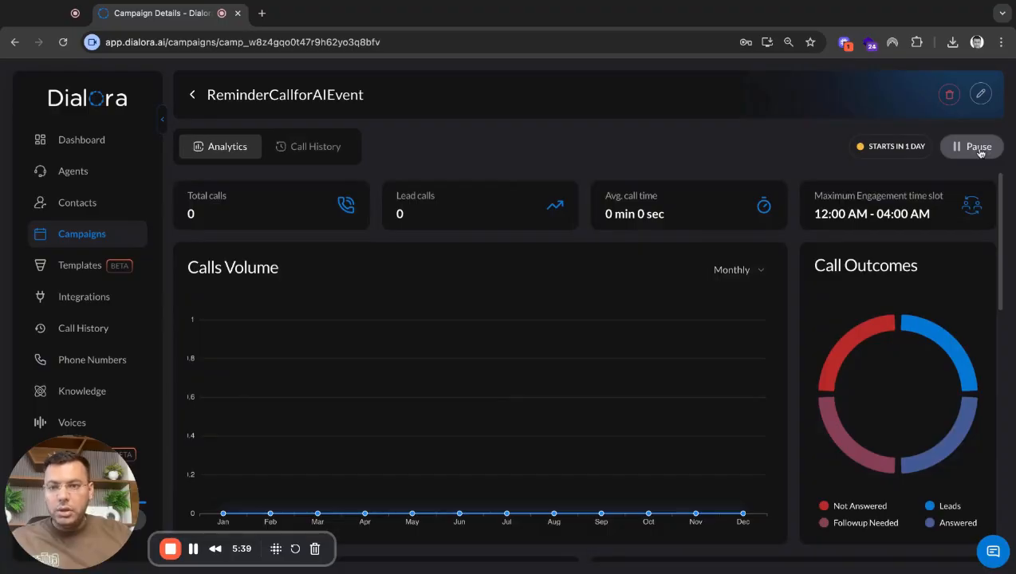
# Examine the campaign's calls volume, call outcomes, customer satisfaction, lead conversion funnel and lead trend charts
pyautogui.scroll(-1, 718, 245)
pyautogui.scroll(1, 718, 246)
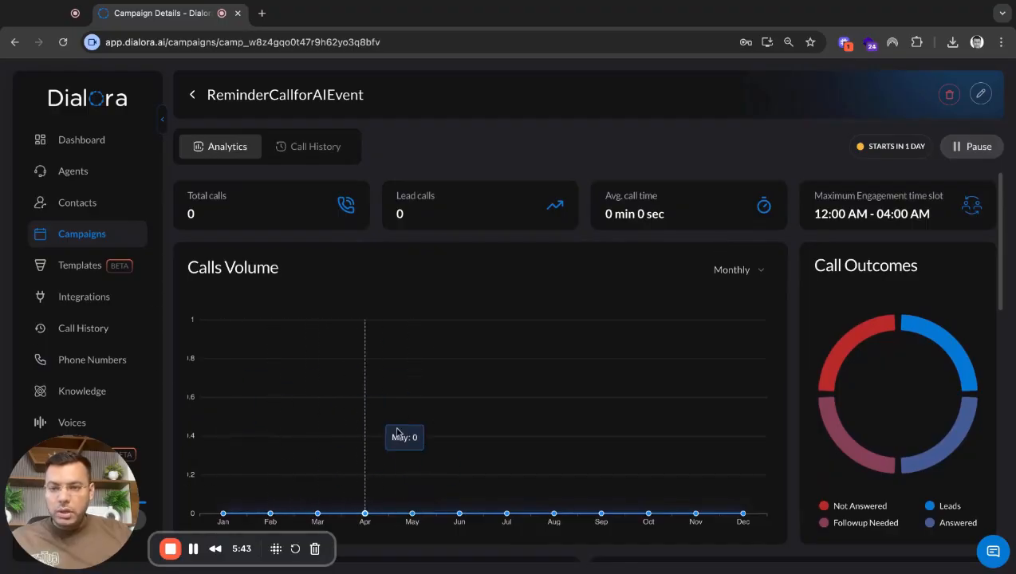
pyautogui.scroll(-3, 461, 413)
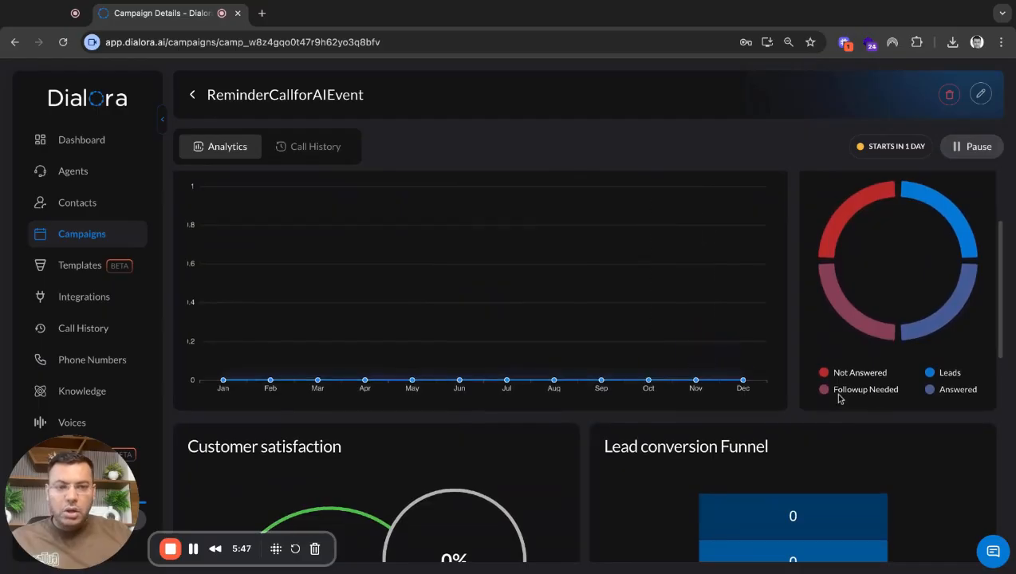
pyautogui.scroll(2, 838, 395)
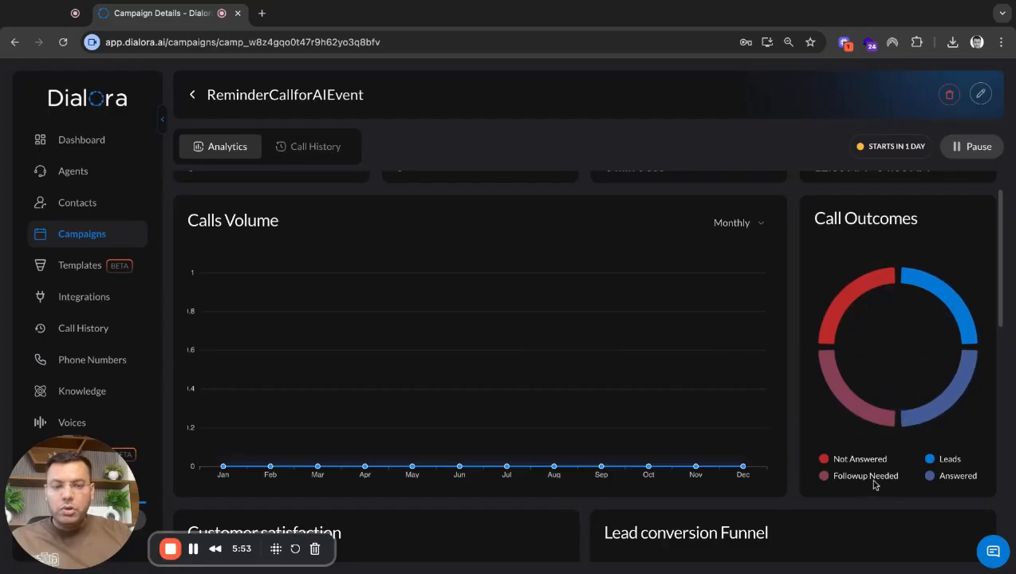
pyautogui.scroll(-4, 817, 379)
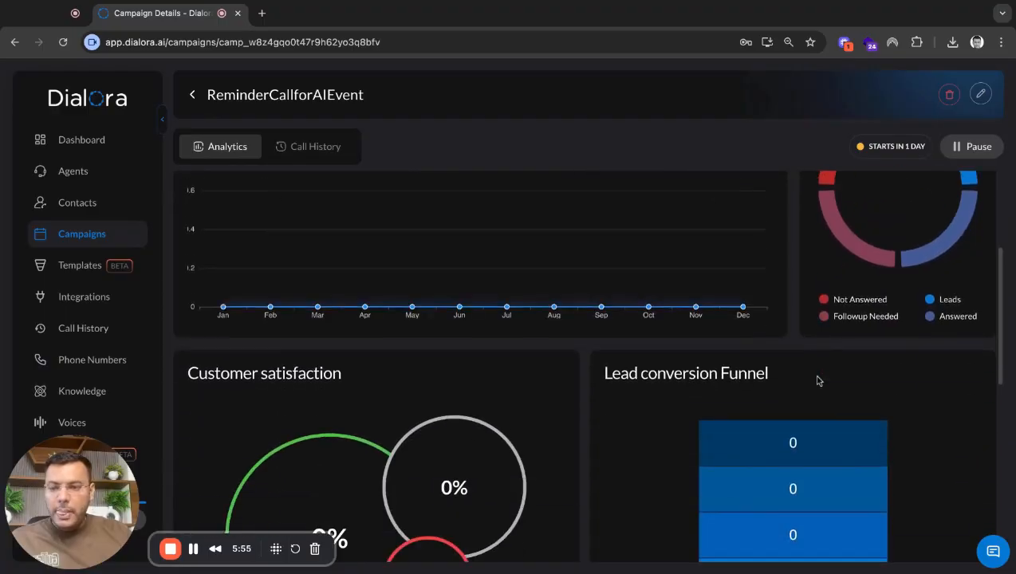
pyautogui.moveTo(189, 235); pyautogui.dragTo(341, 235)
pyautogui.click(283, 399)
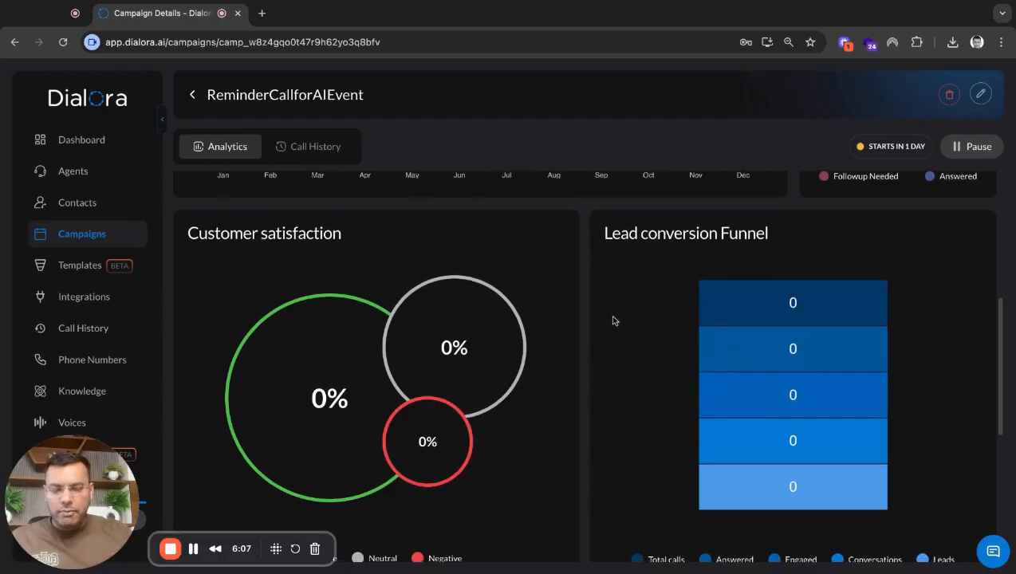
pyautogui.scroll(-4, 612, 319)
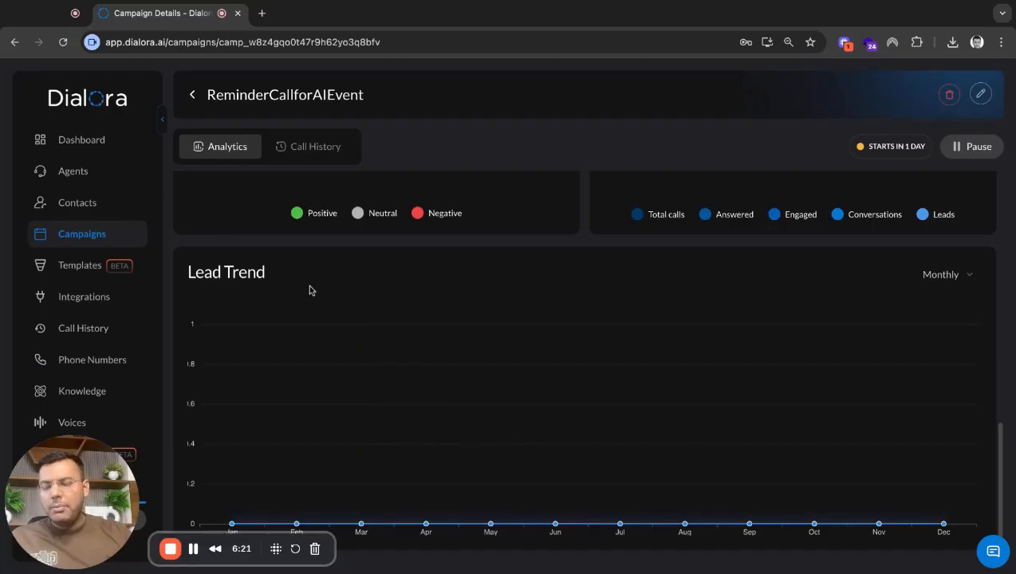
# Look at the campaign's call history once more and go back to its analytics overview
pyautogui.scroll(1, 584, 359)
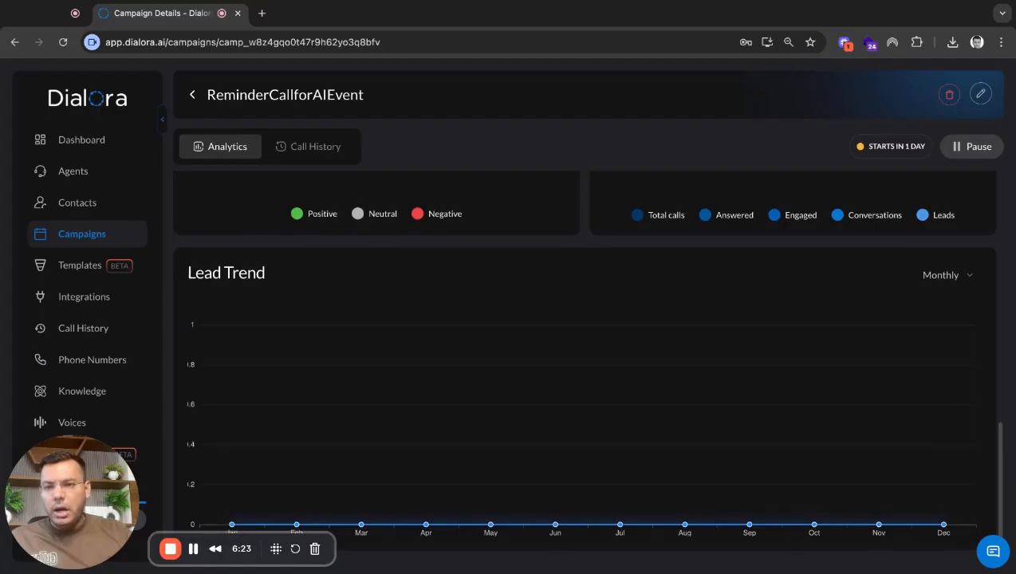
pyautogui.scroll(6, 585, 359)
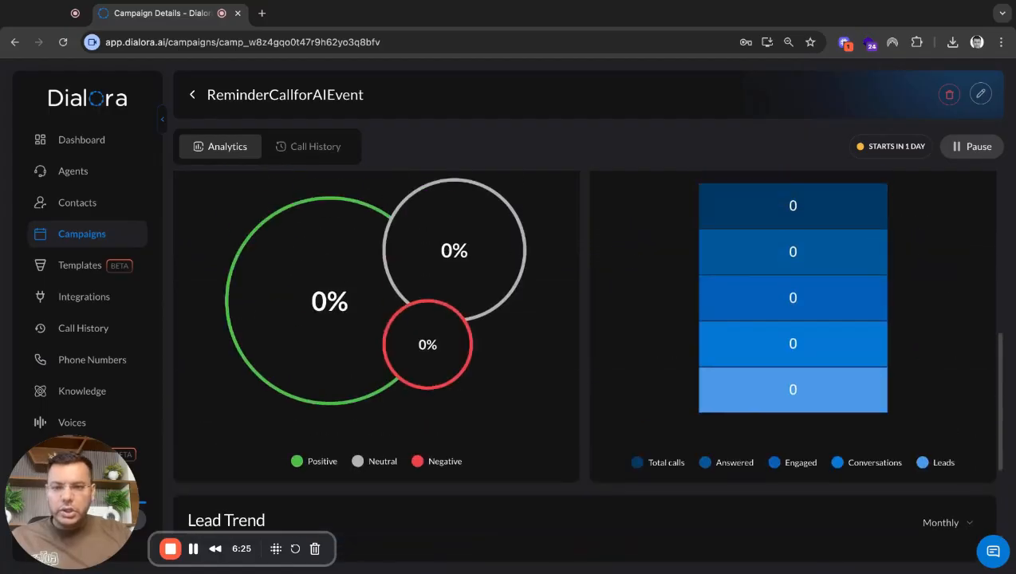
pyautogui.click(294, 146)
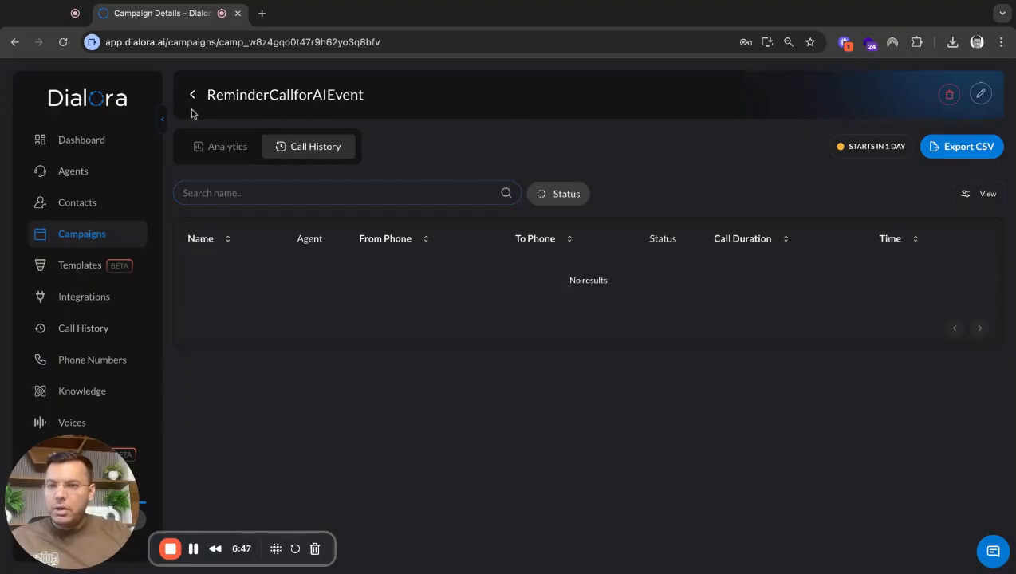
pyautogui.click(207, 150)
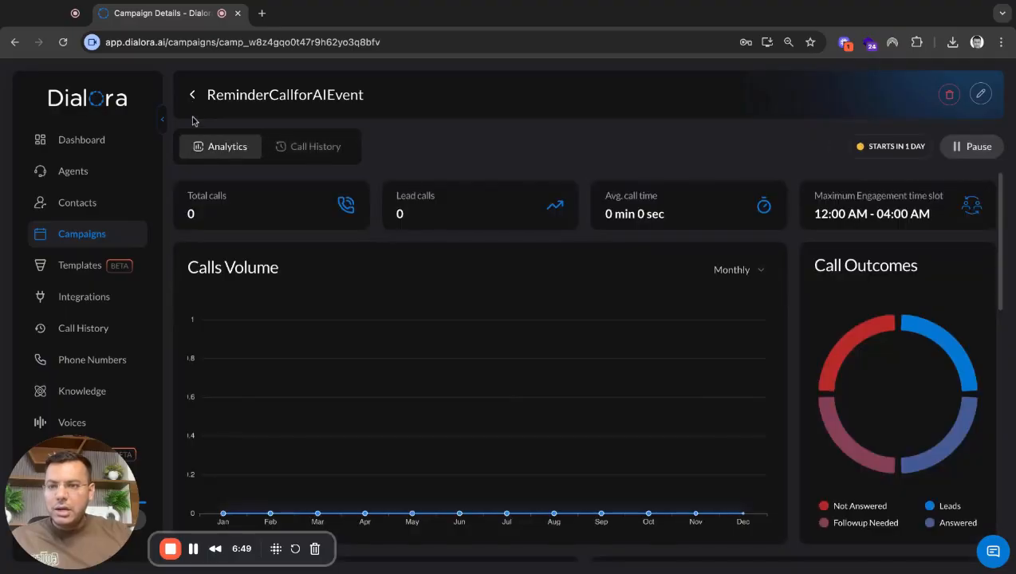